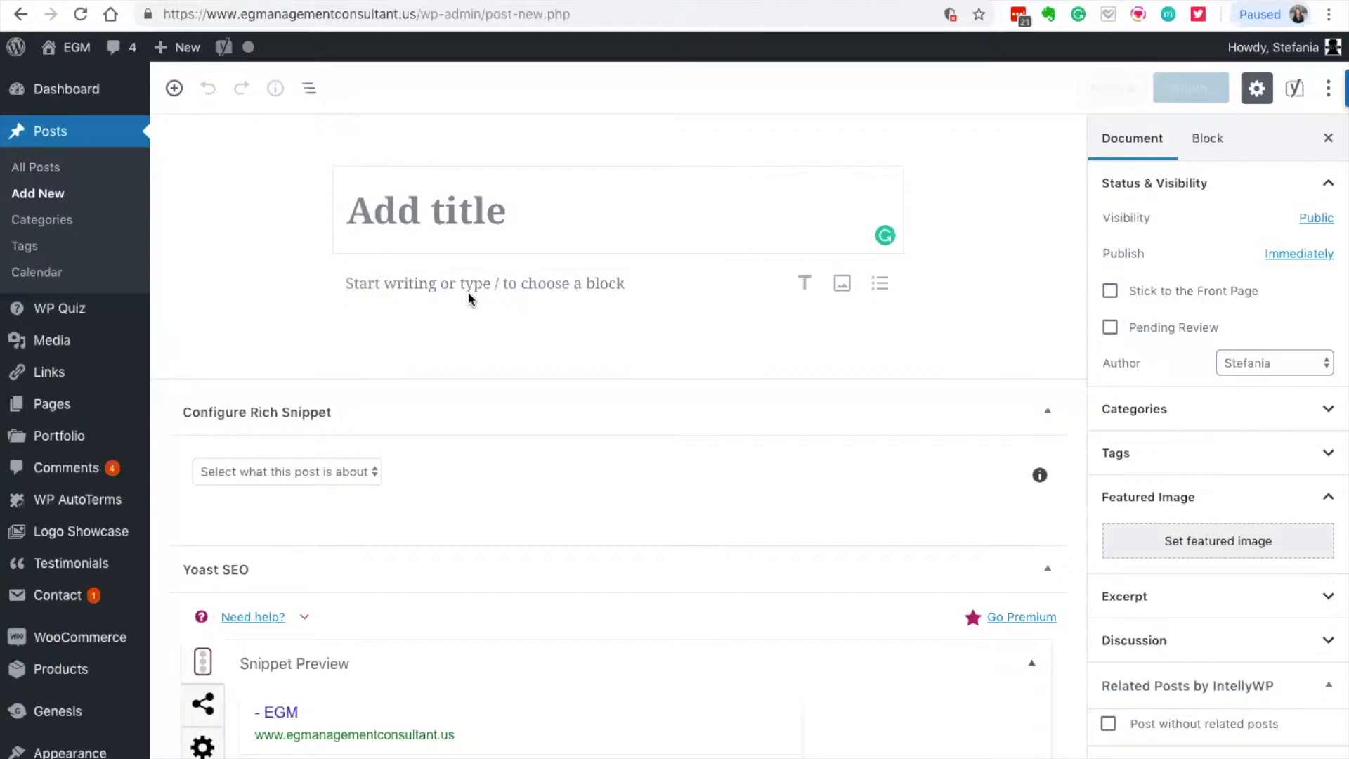
Step: Title the new post "Add the new title here"
text(Add the)
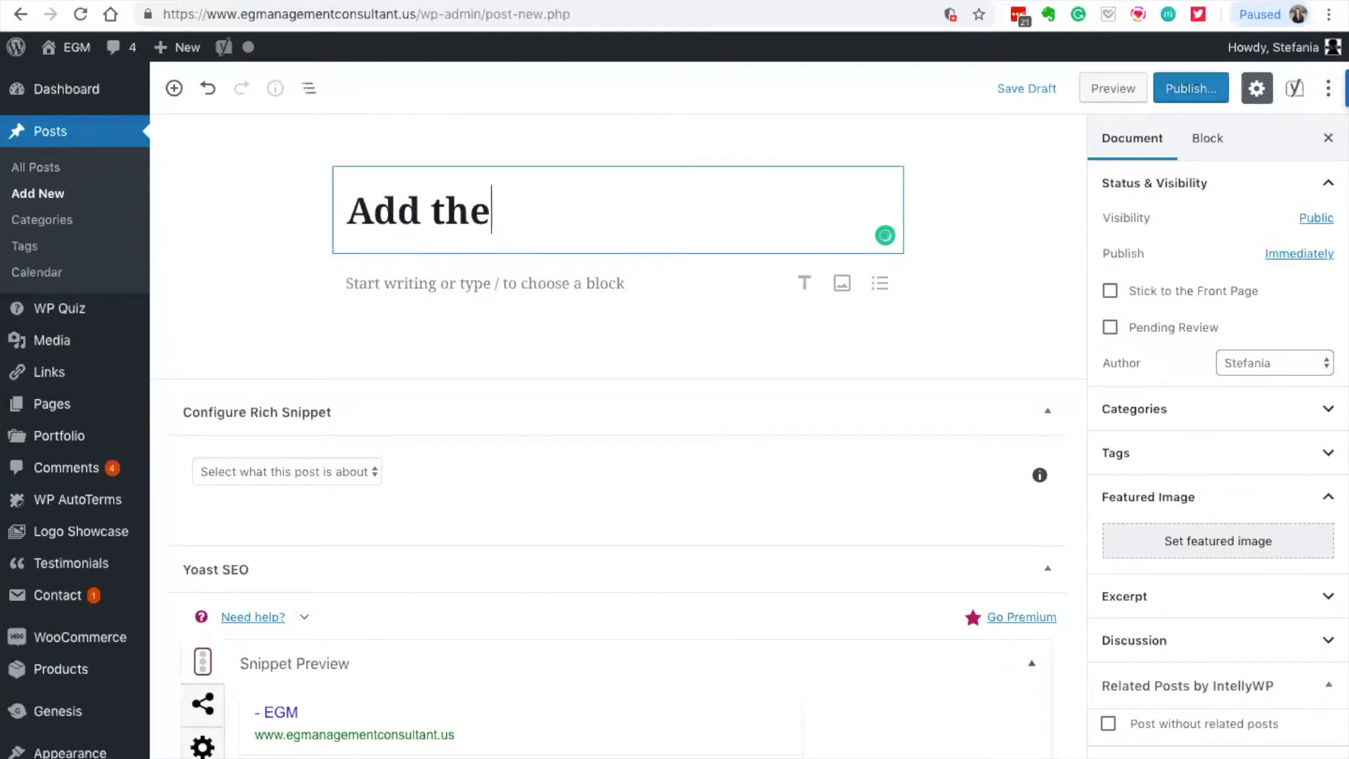
text( new title here)
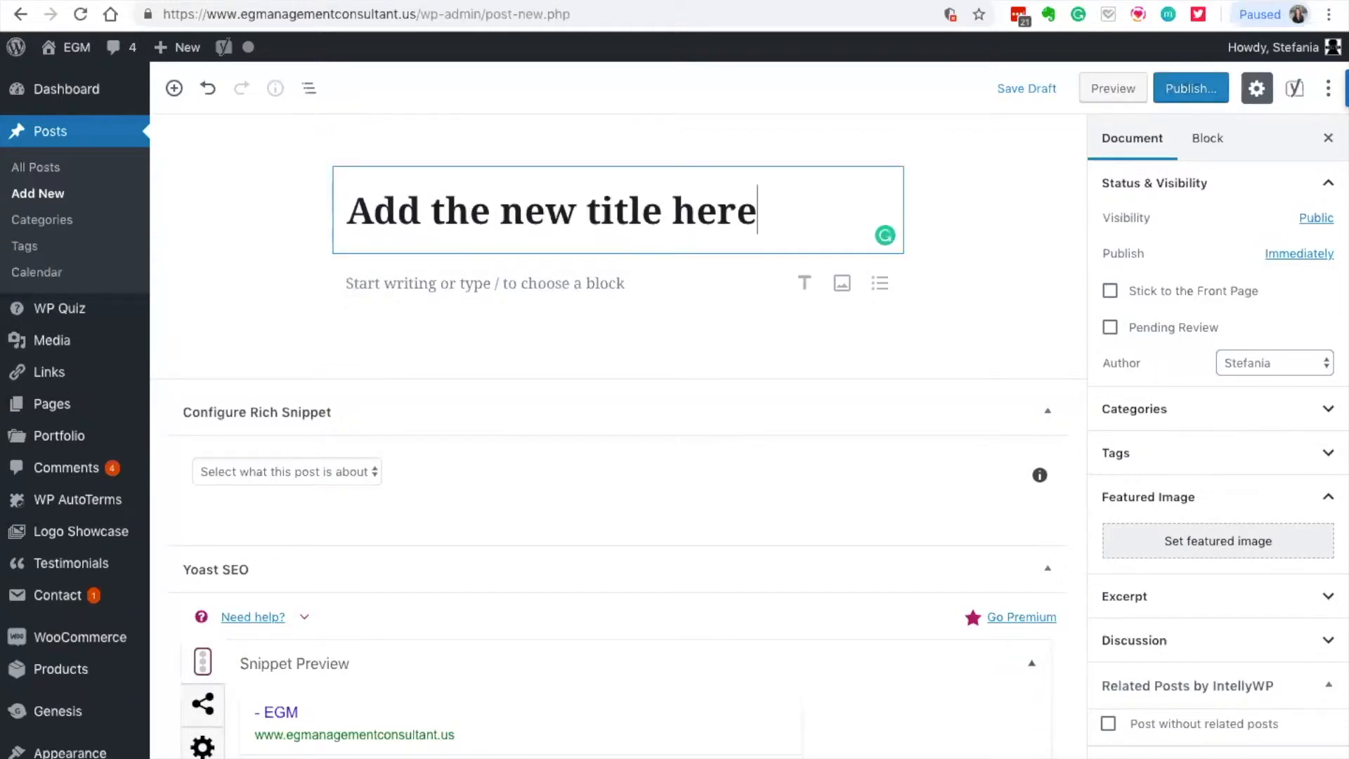
Step: Insert a Cover block below the post title
click(388, 262)
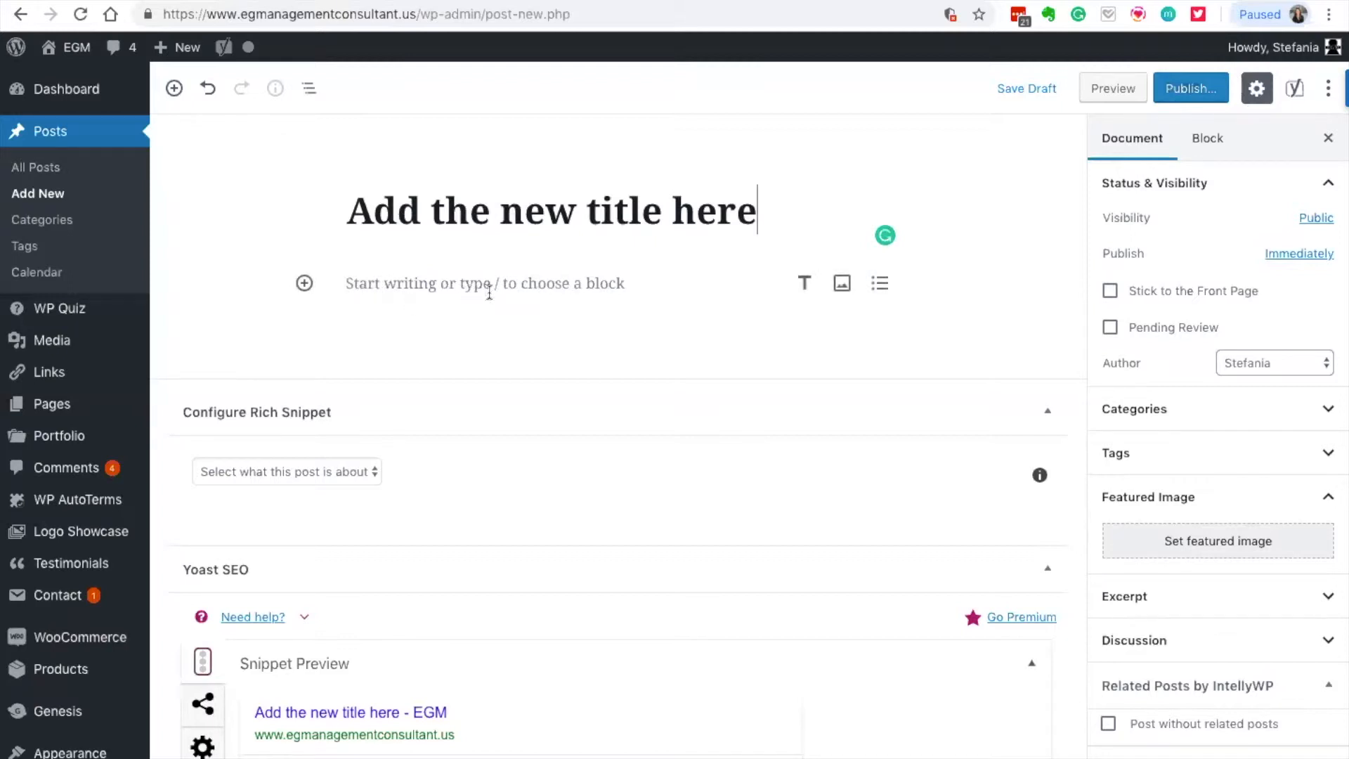
click(305, 284)
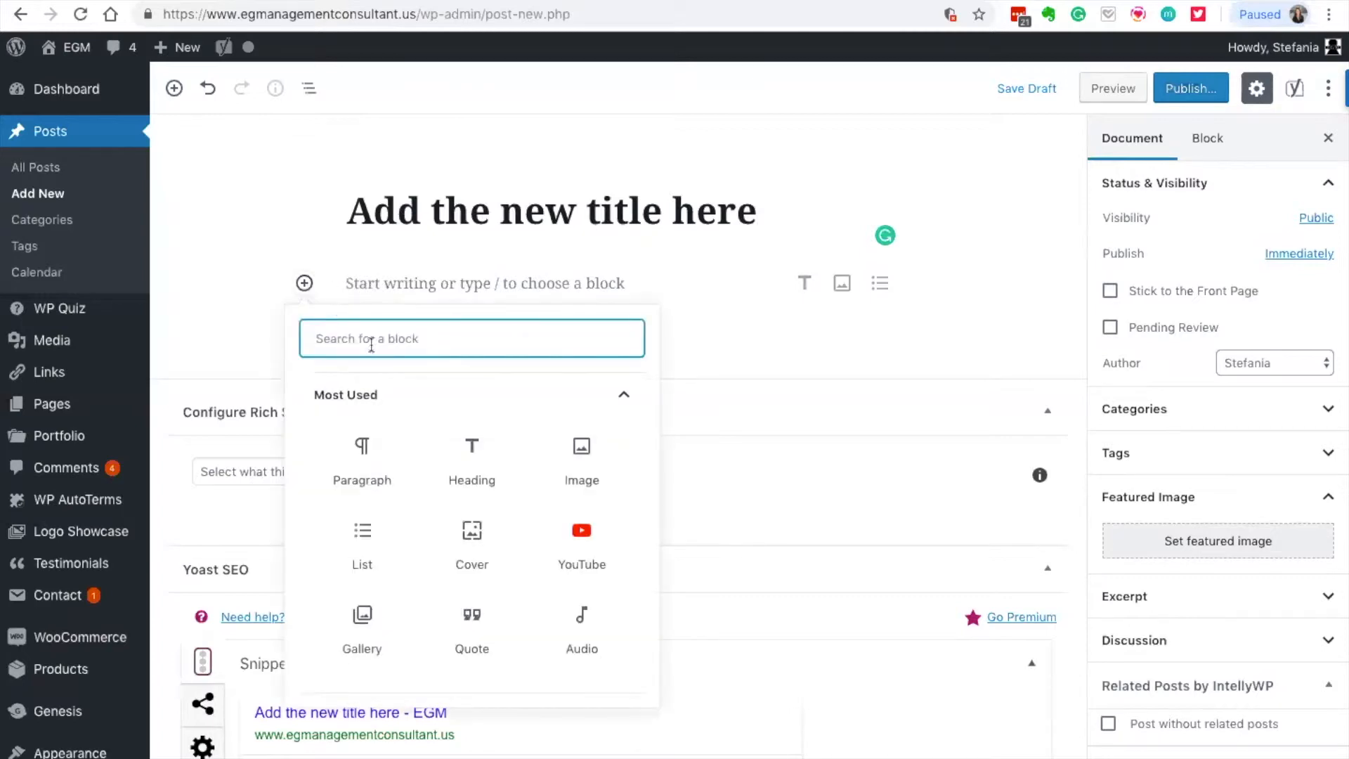
click(460, 534)
click(555, 395)
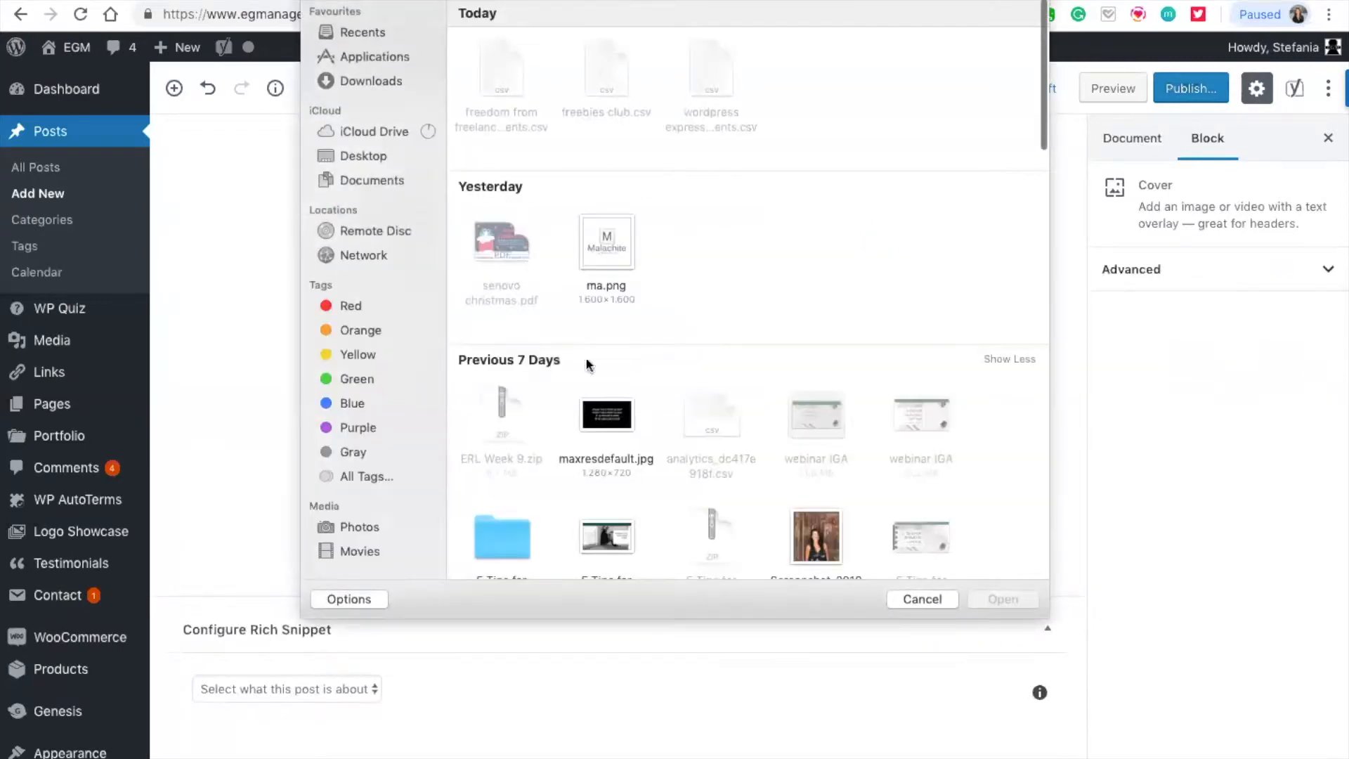
scroll(685, 504, down, 2)
scroll(684, 504, down, 3)
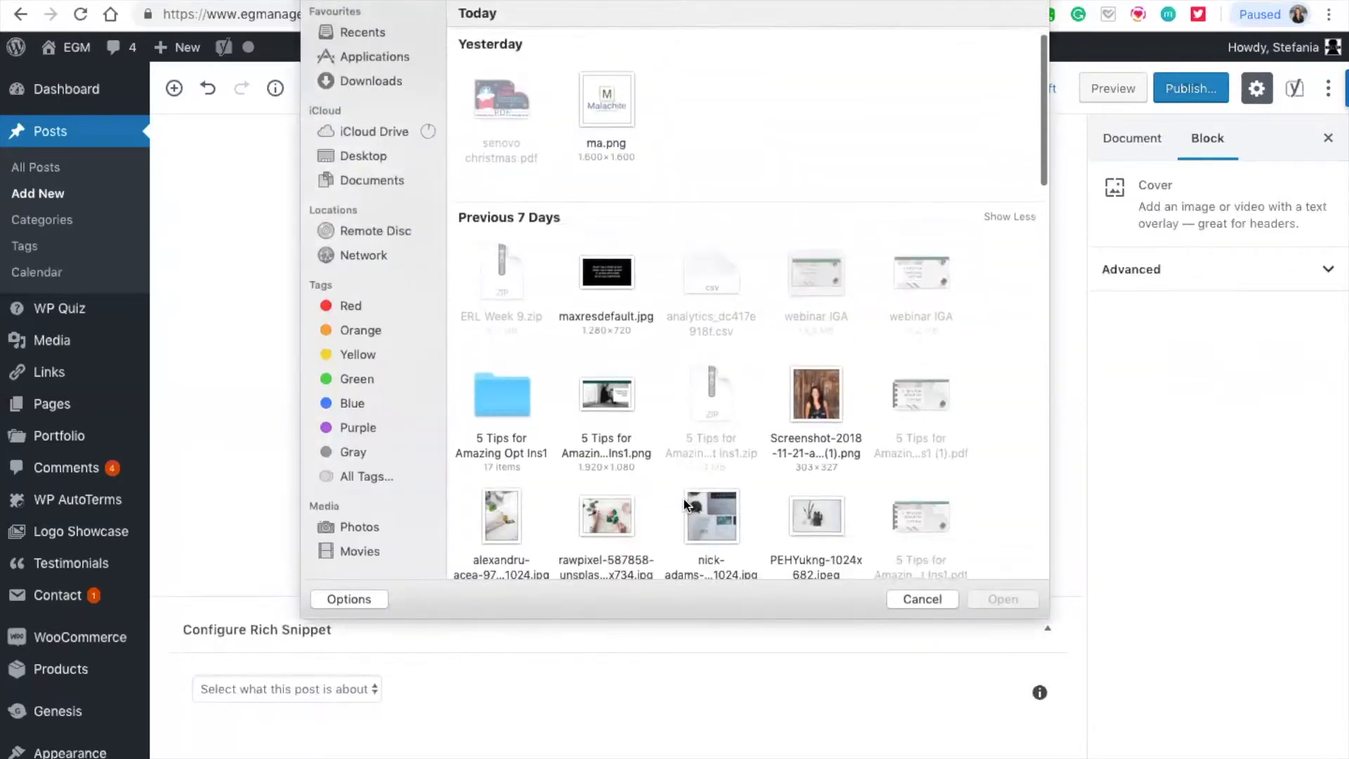
click(892, 598)
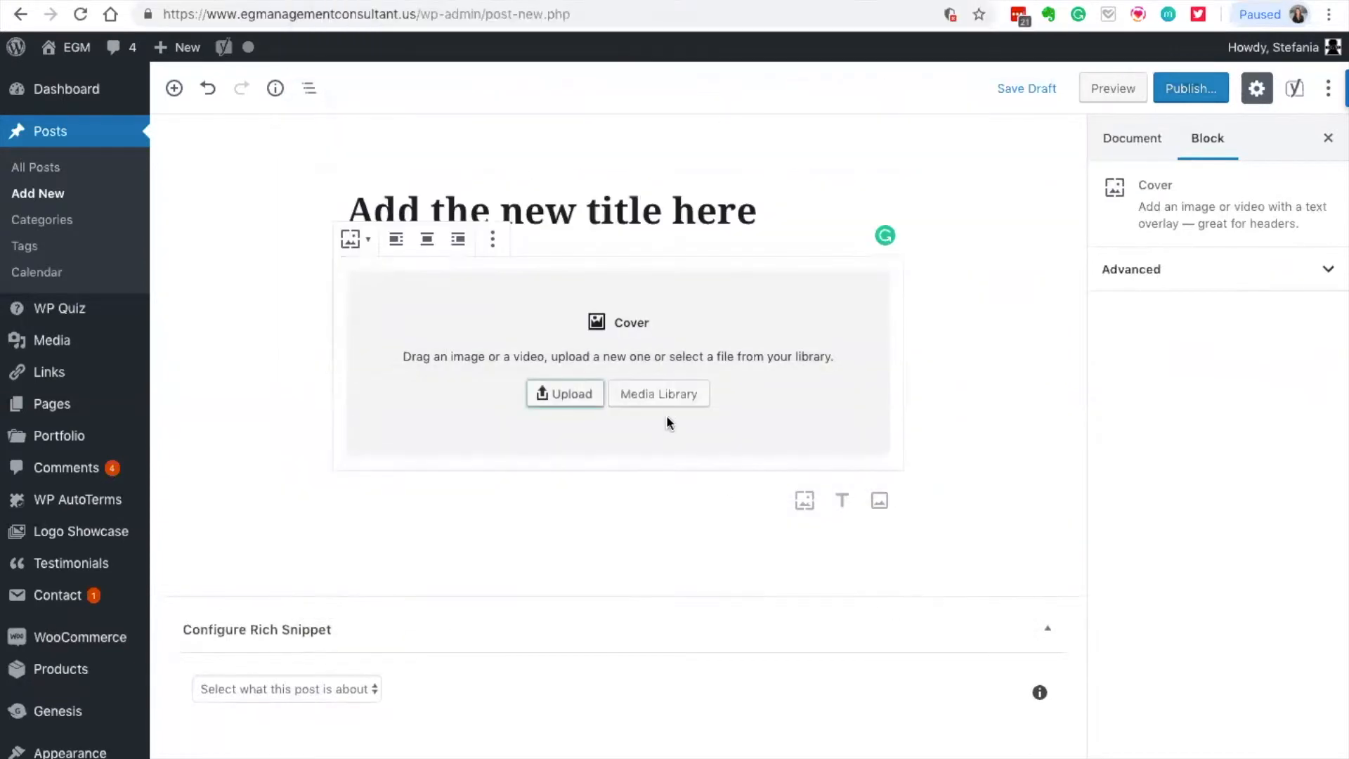
Step: Set the Cover block's image to SSS-CCG-28.jpg, the clipboard and phone flat-lay, from the media library
click(666, 404)
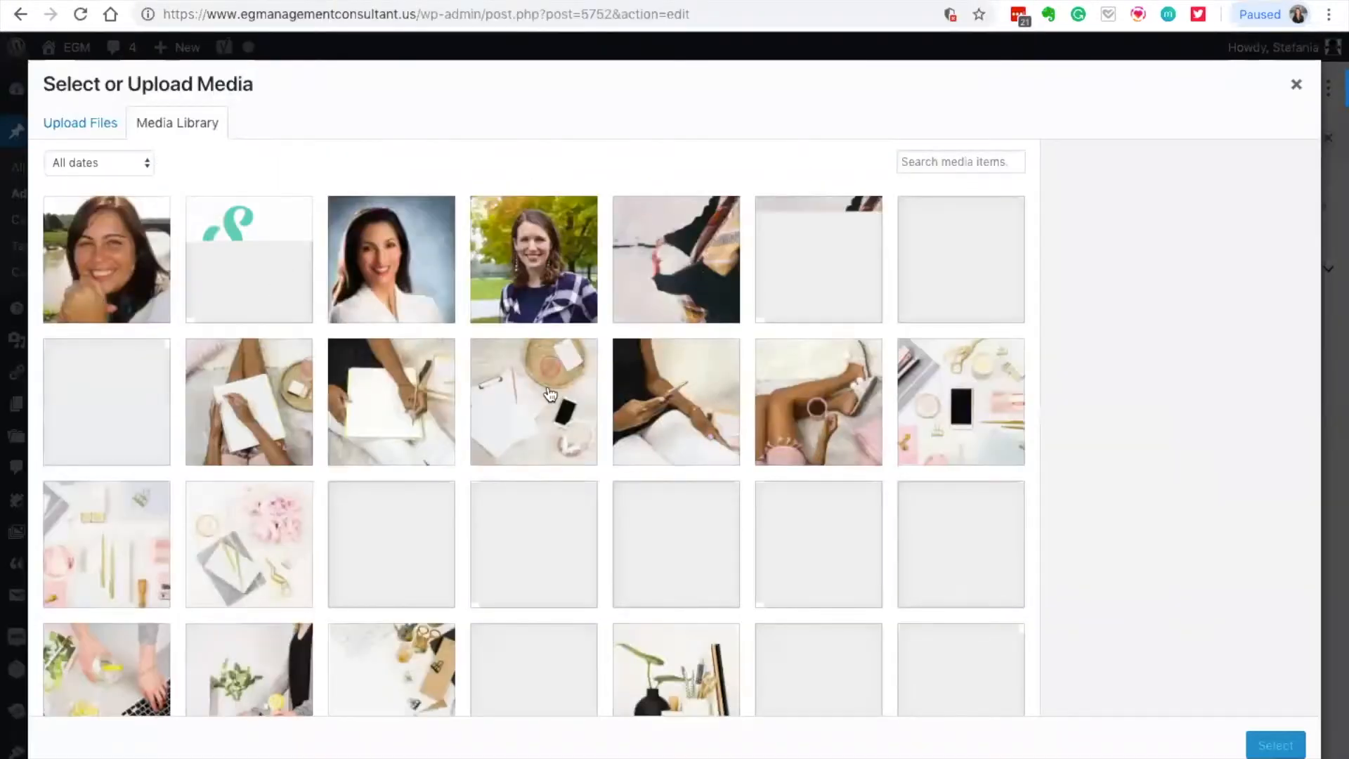
click(534, 399)
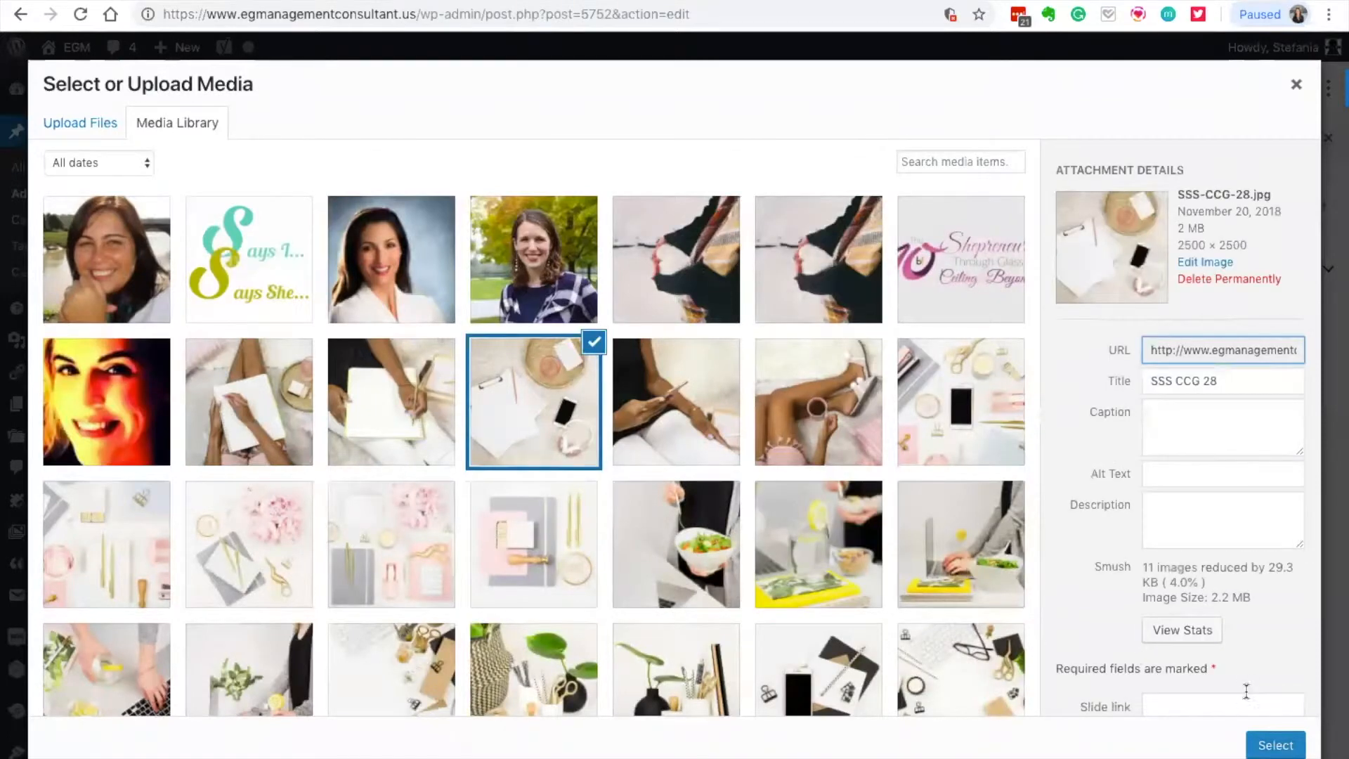
click(1245, 746)
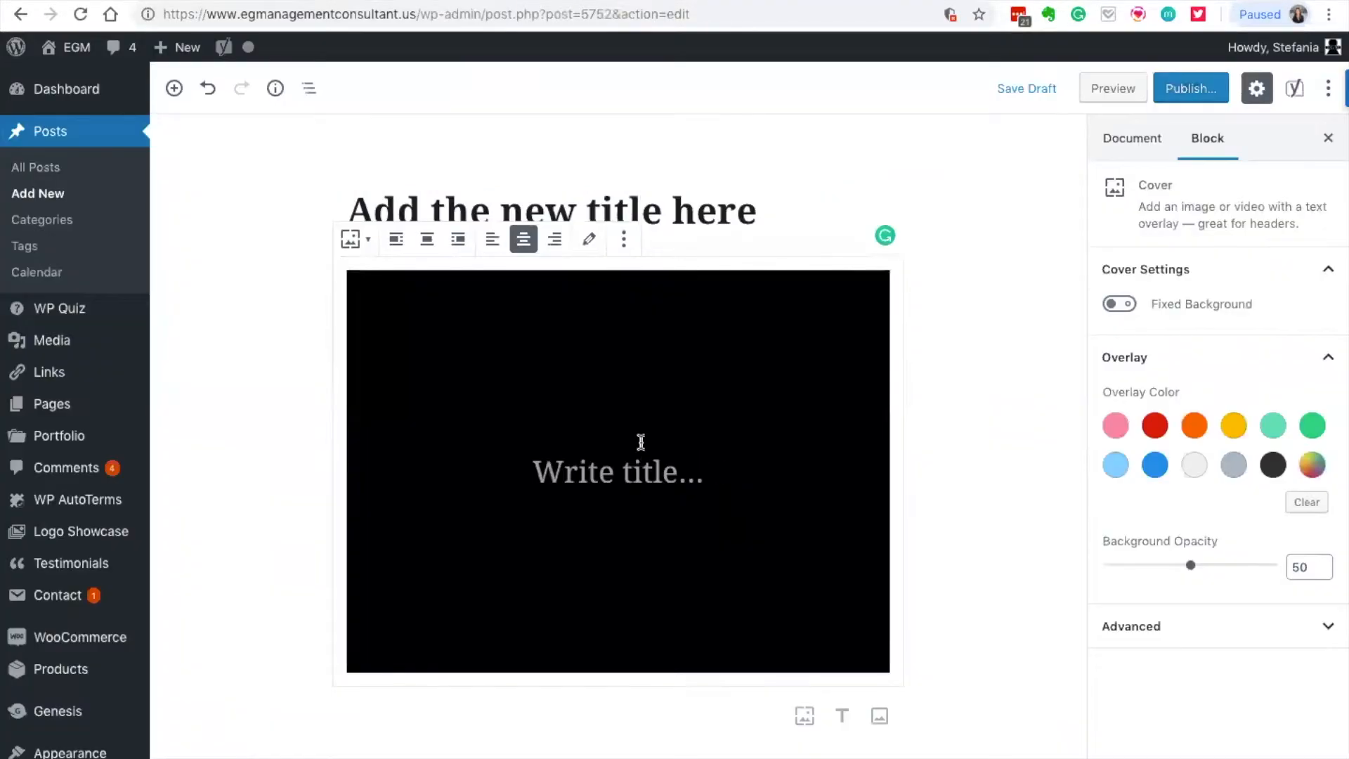
Step: Write "Ways to make your blog awesome" as the title text over the cover image
click(534, 470)
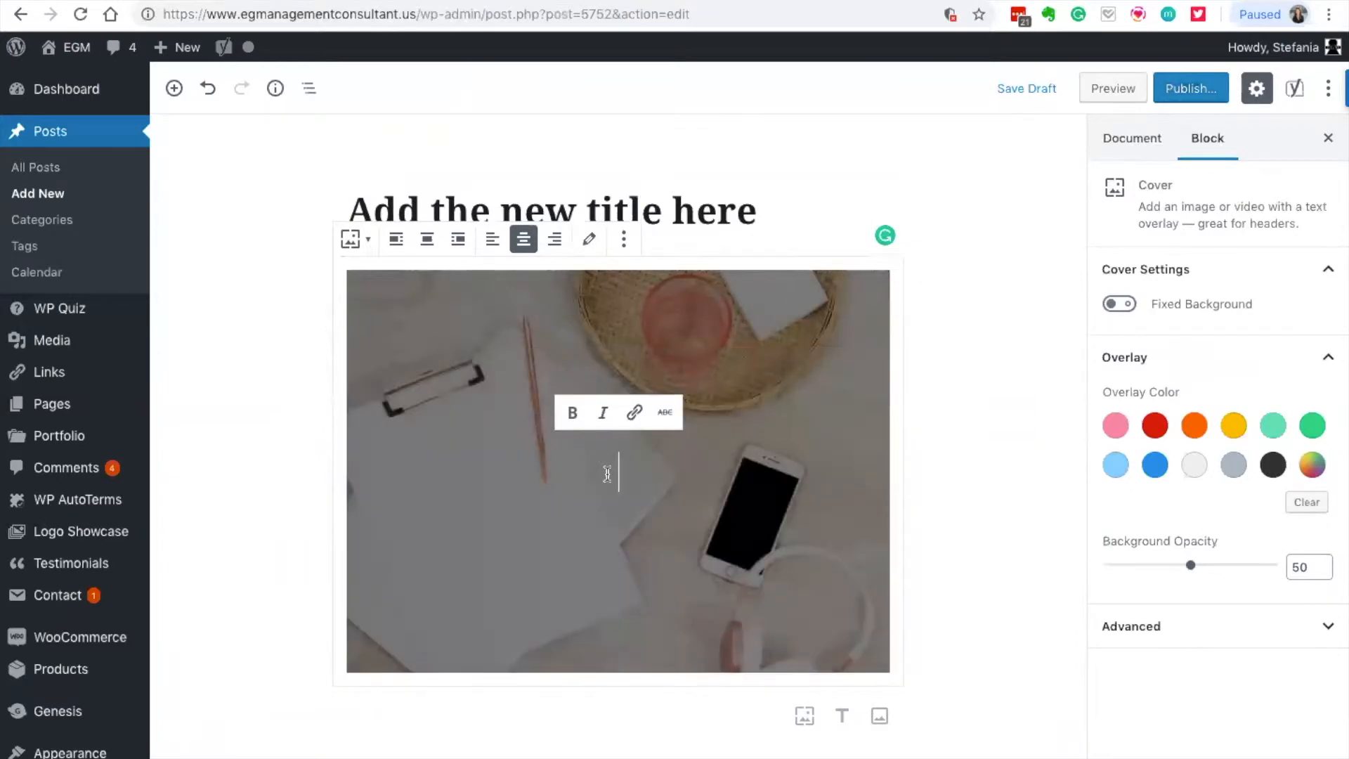
text(Ways to make your blog awesome)
Step: Add a paragraph reading "Start typing away" below the cover image
scroll(597, 474, down, 4)
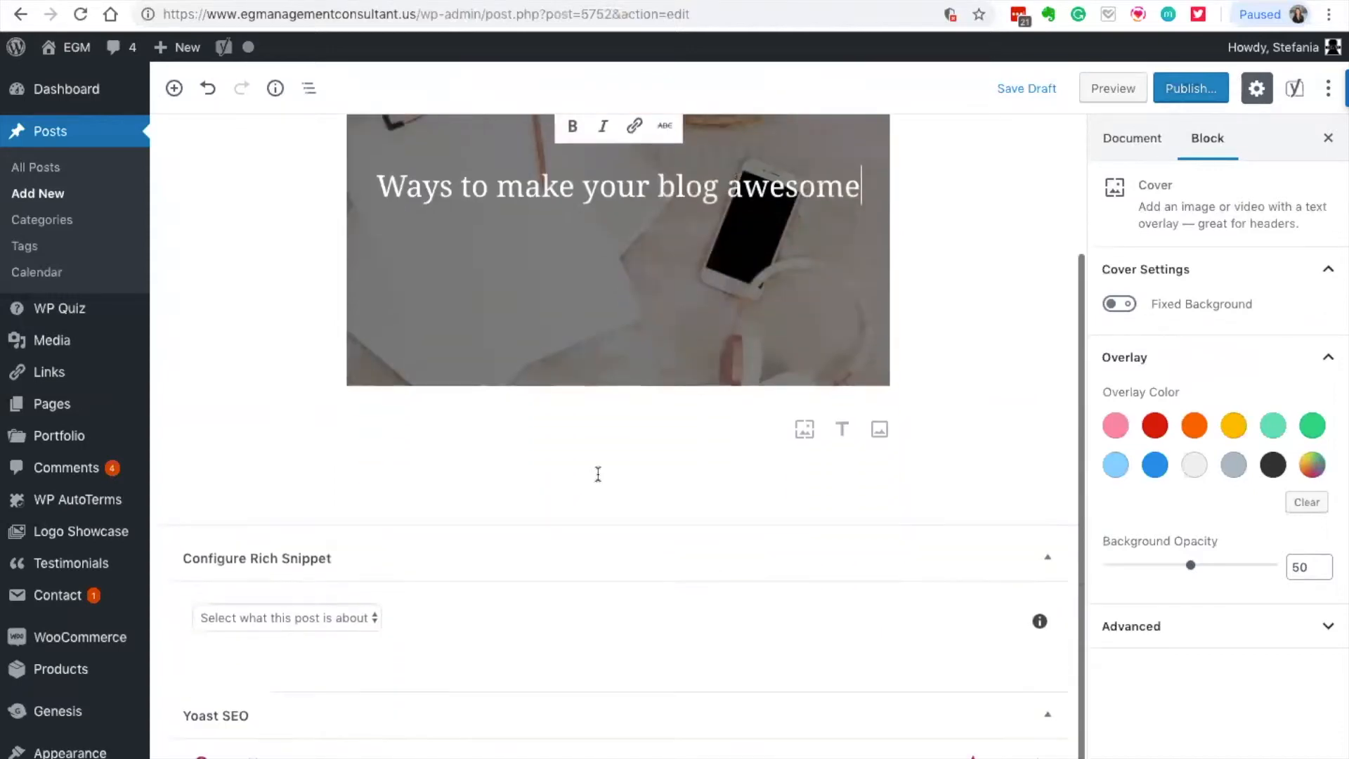
click(449, 436)
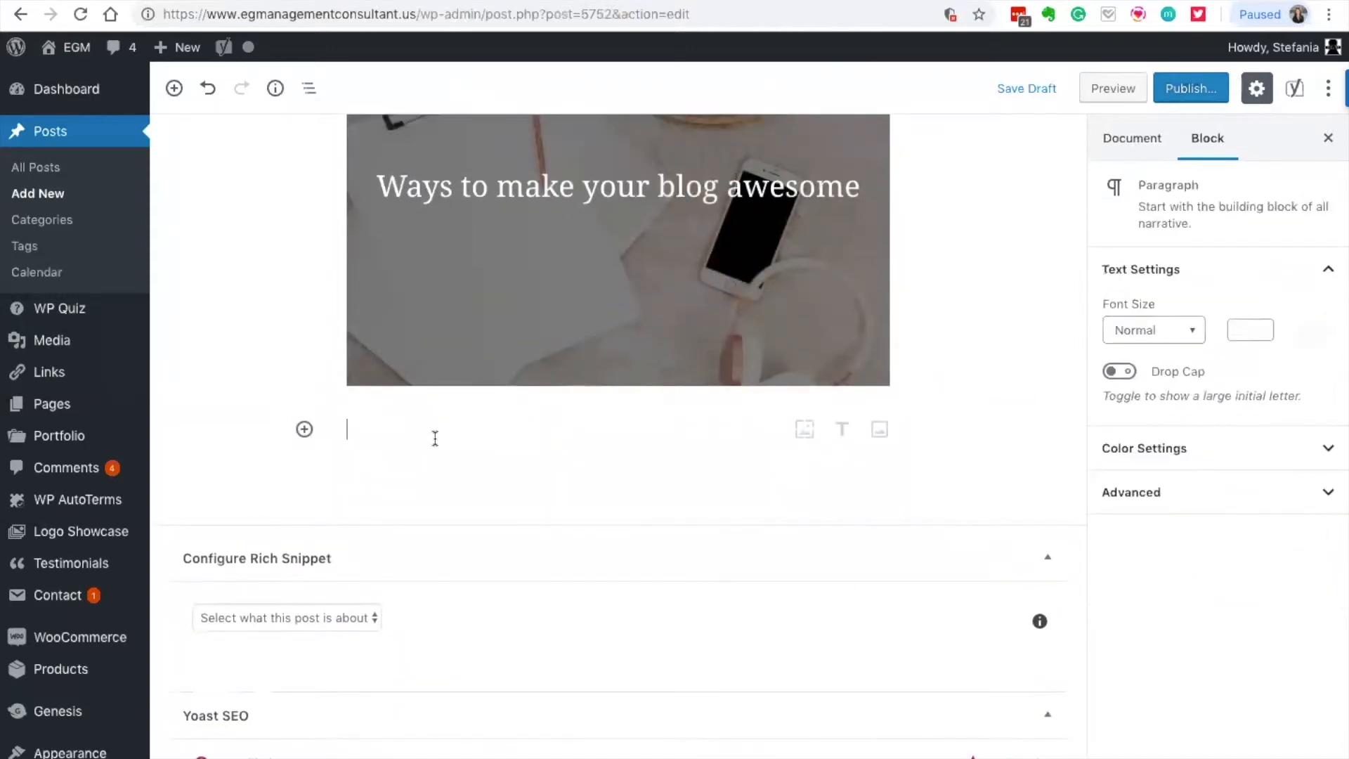
text(Start typing away)
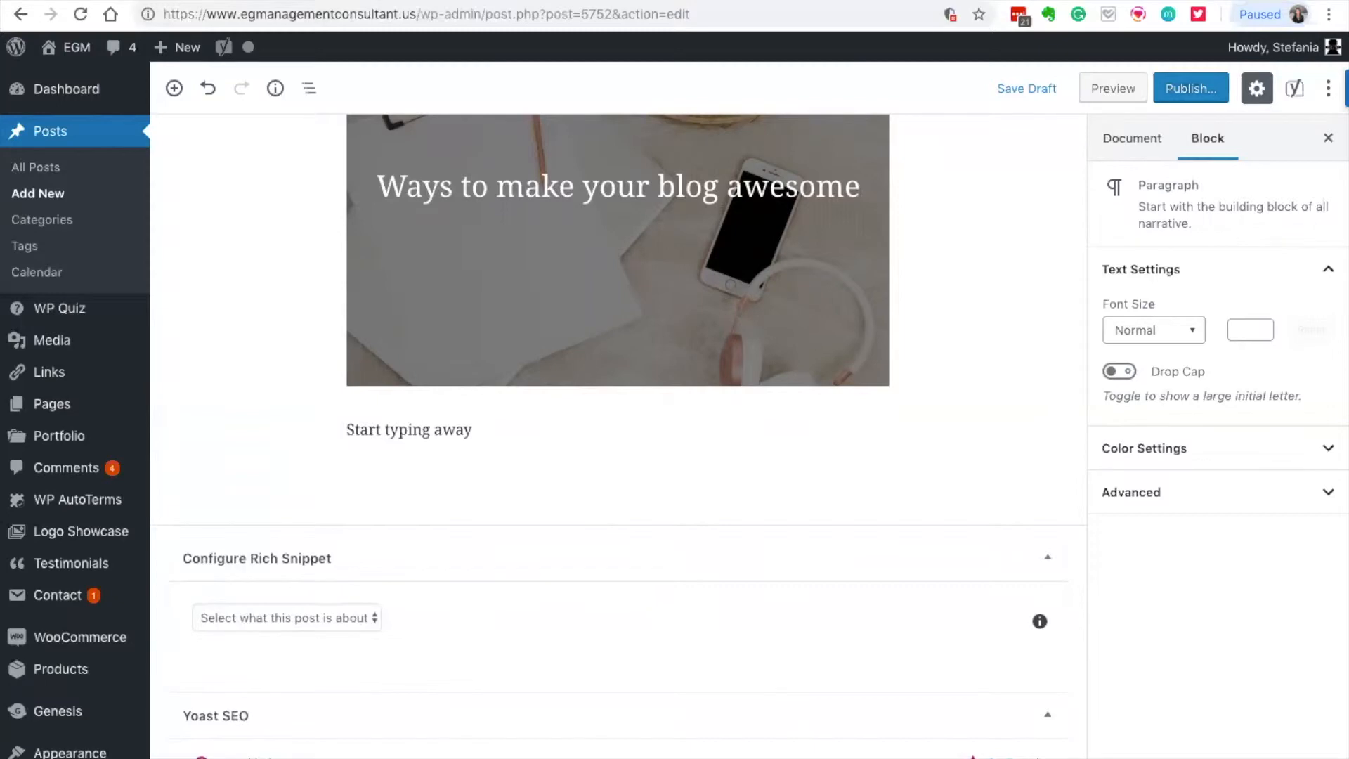
Step: Add a Heading block below the paragraph with the text 'HIIIII I"m a heading'
key(Return)
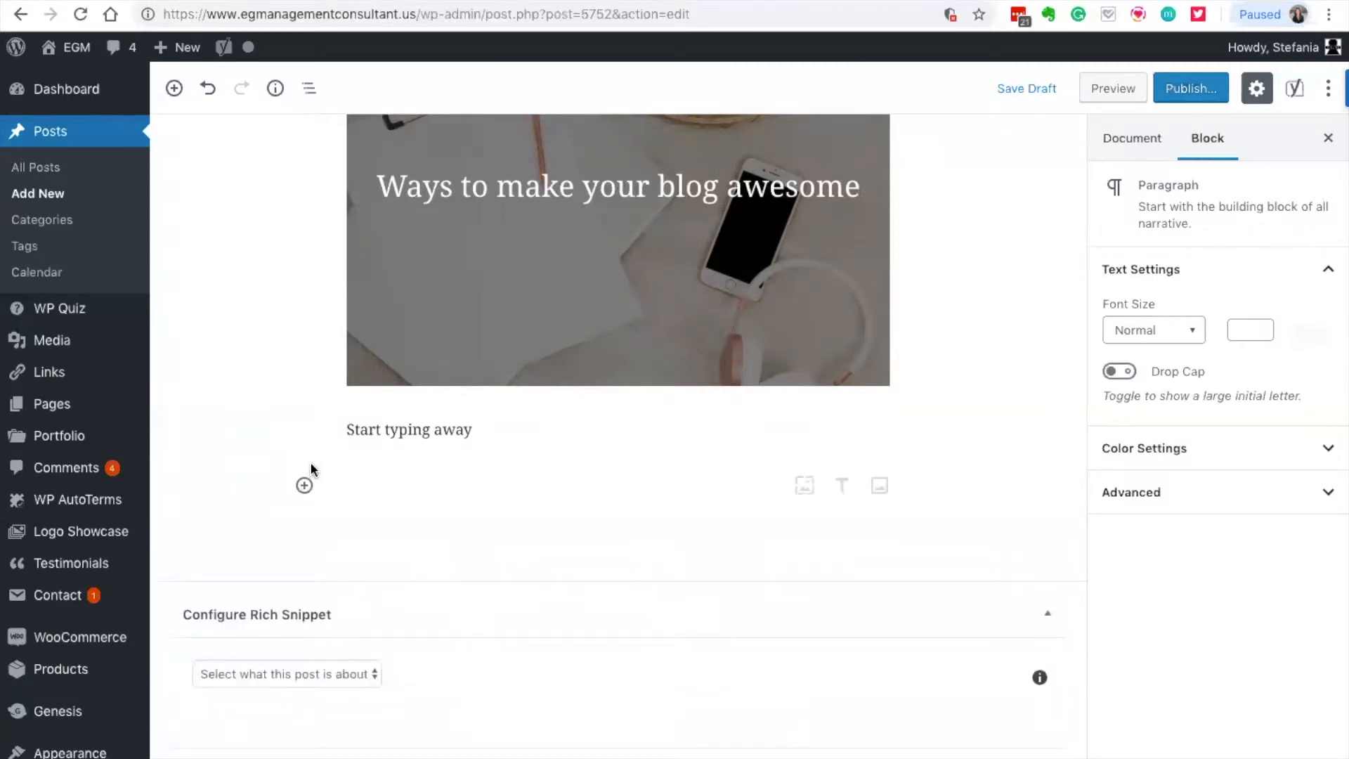
click(305, 485)
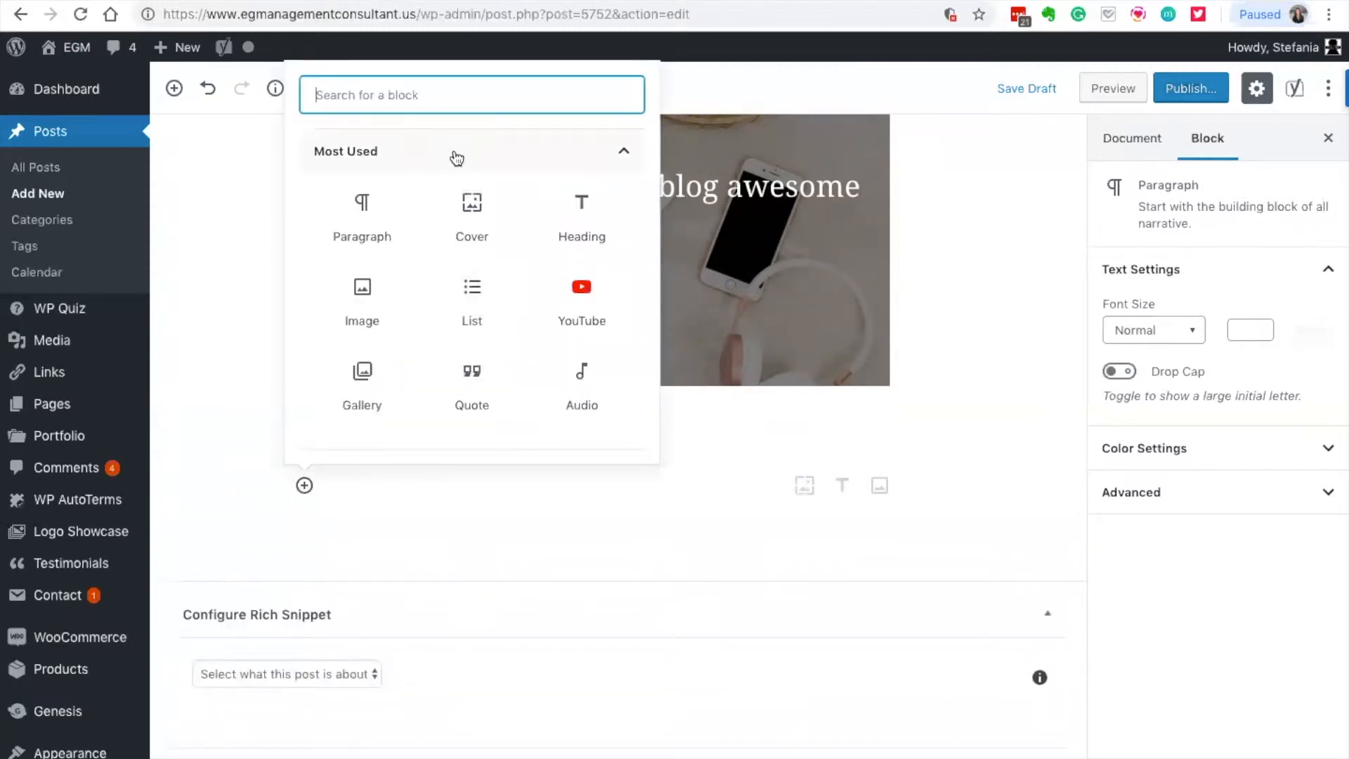
click(588, 224)
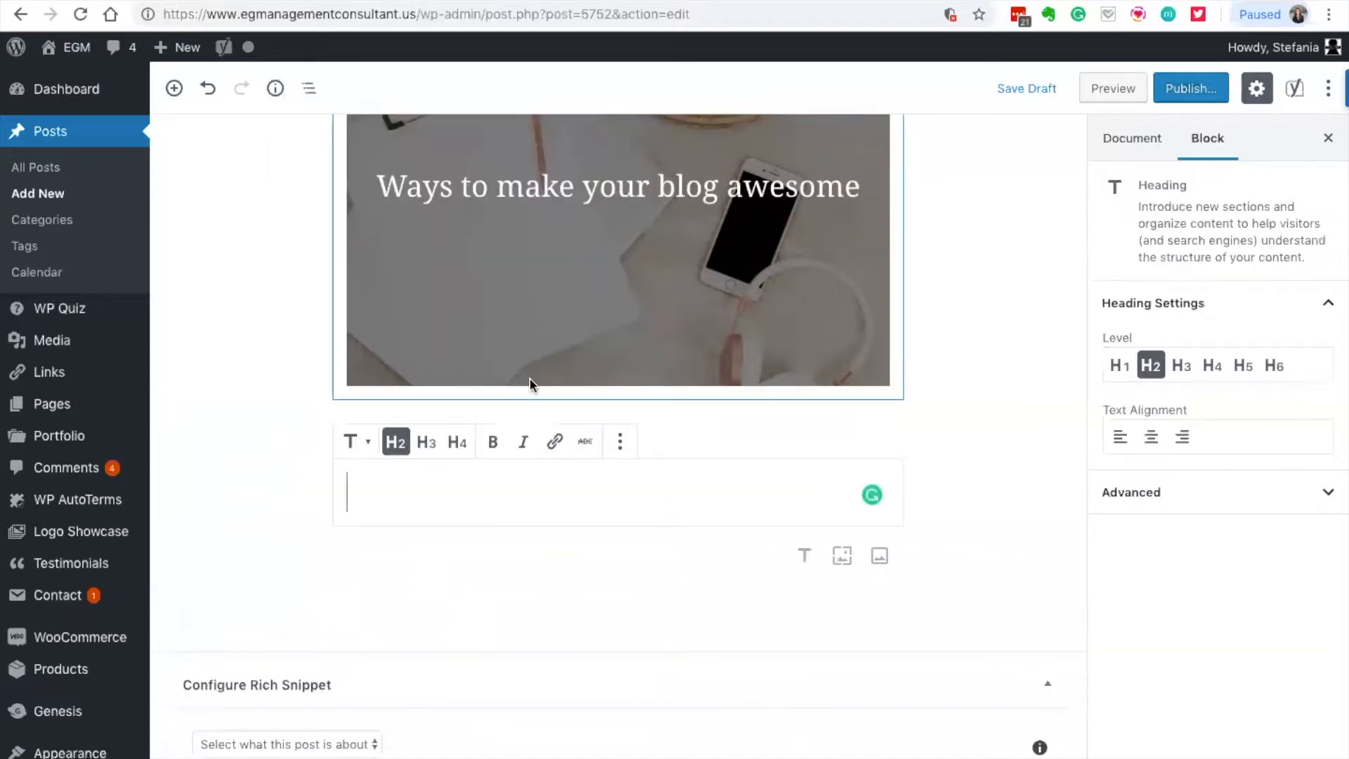
text(HIIIII I")
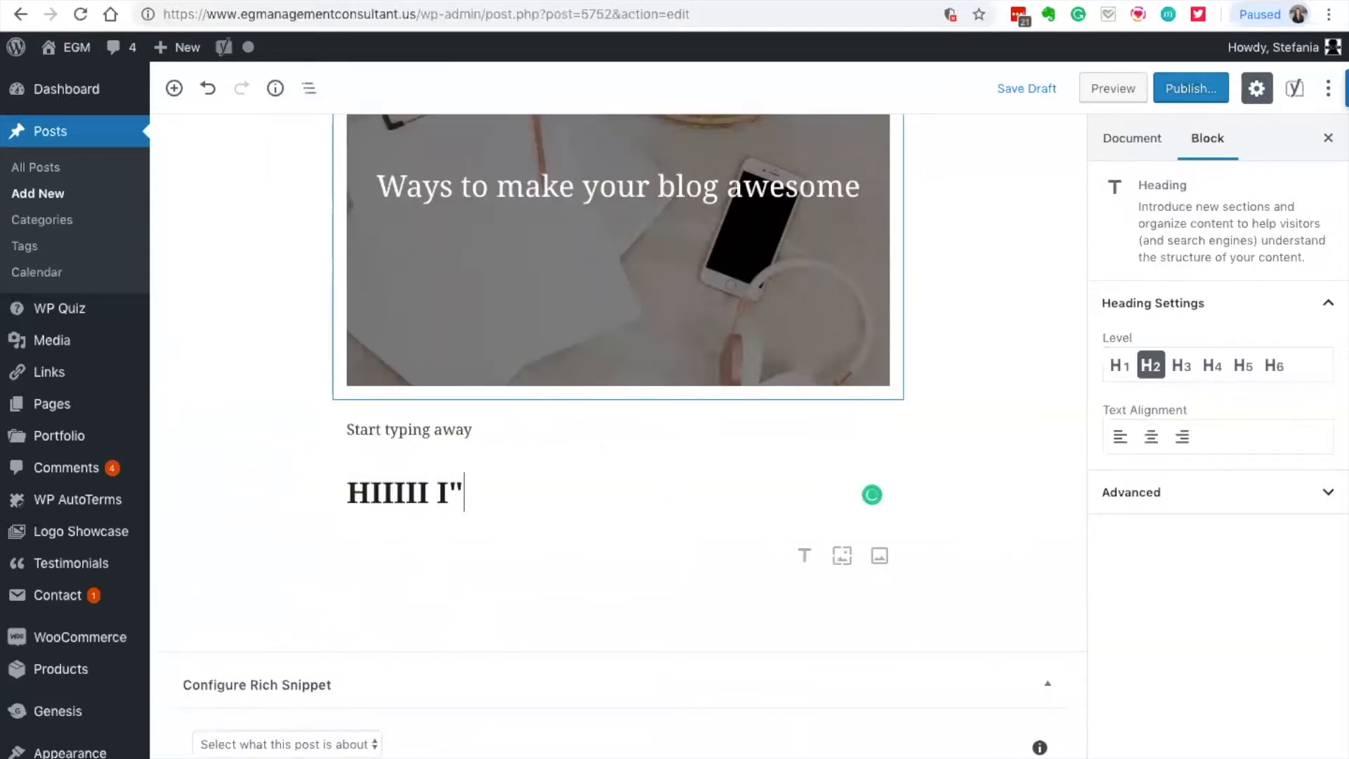
text(m a heading)
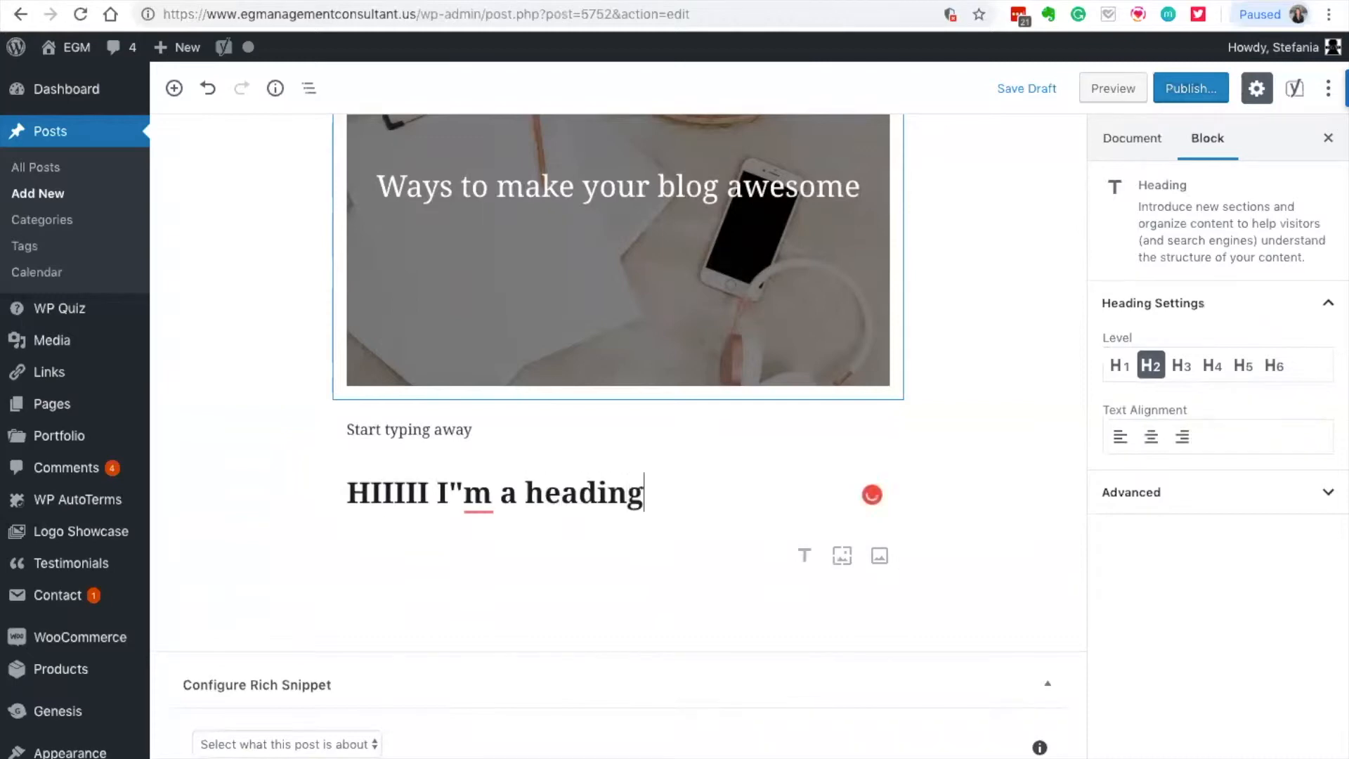
Step: Insert an empty YouTube embed block below the heading
key(Return)
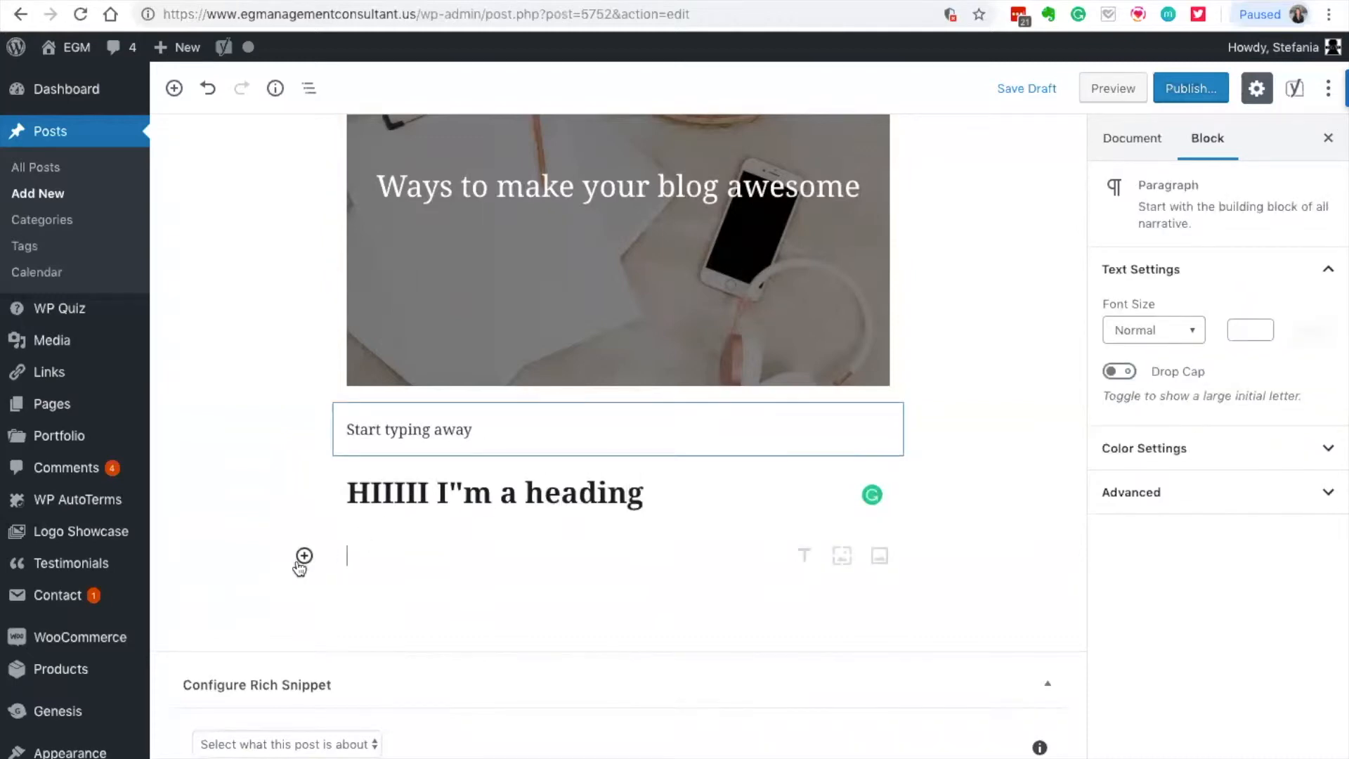
click(304, 555)
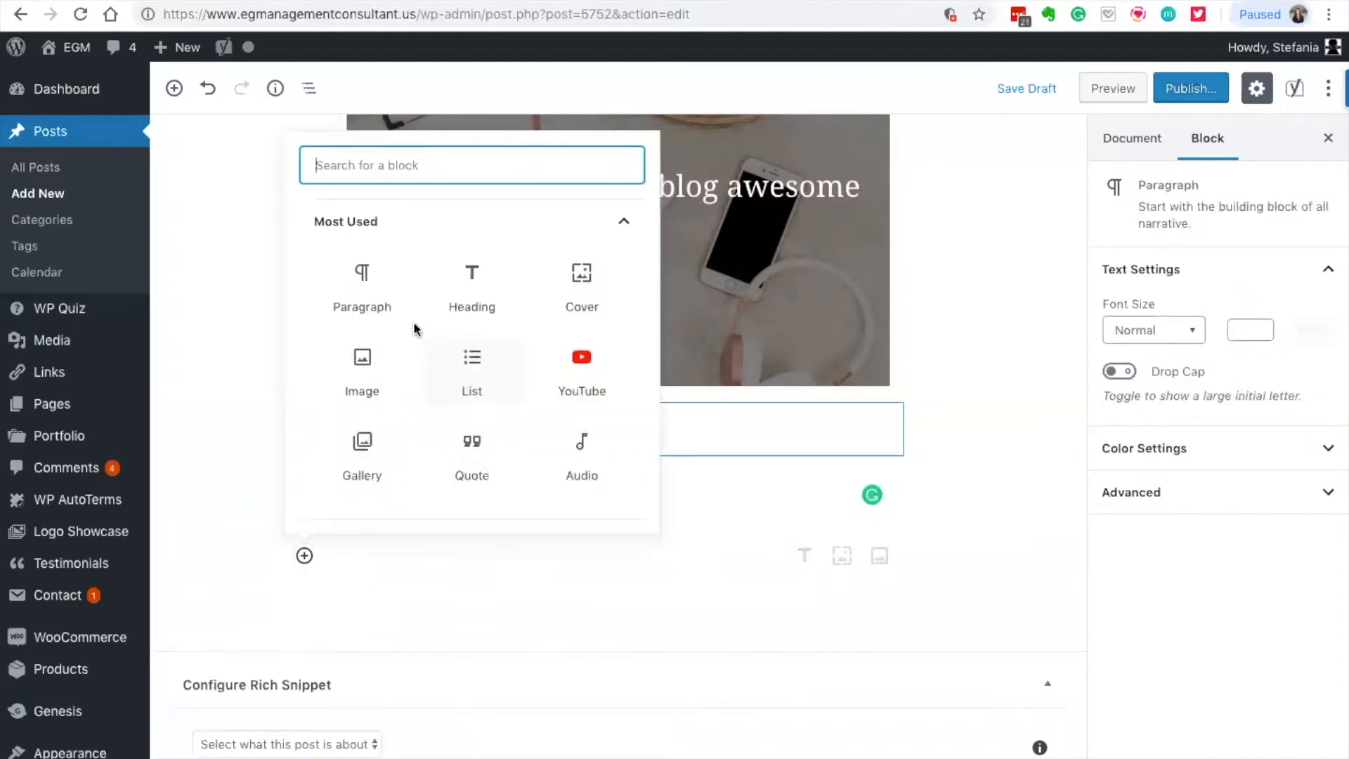
click(582, 369)
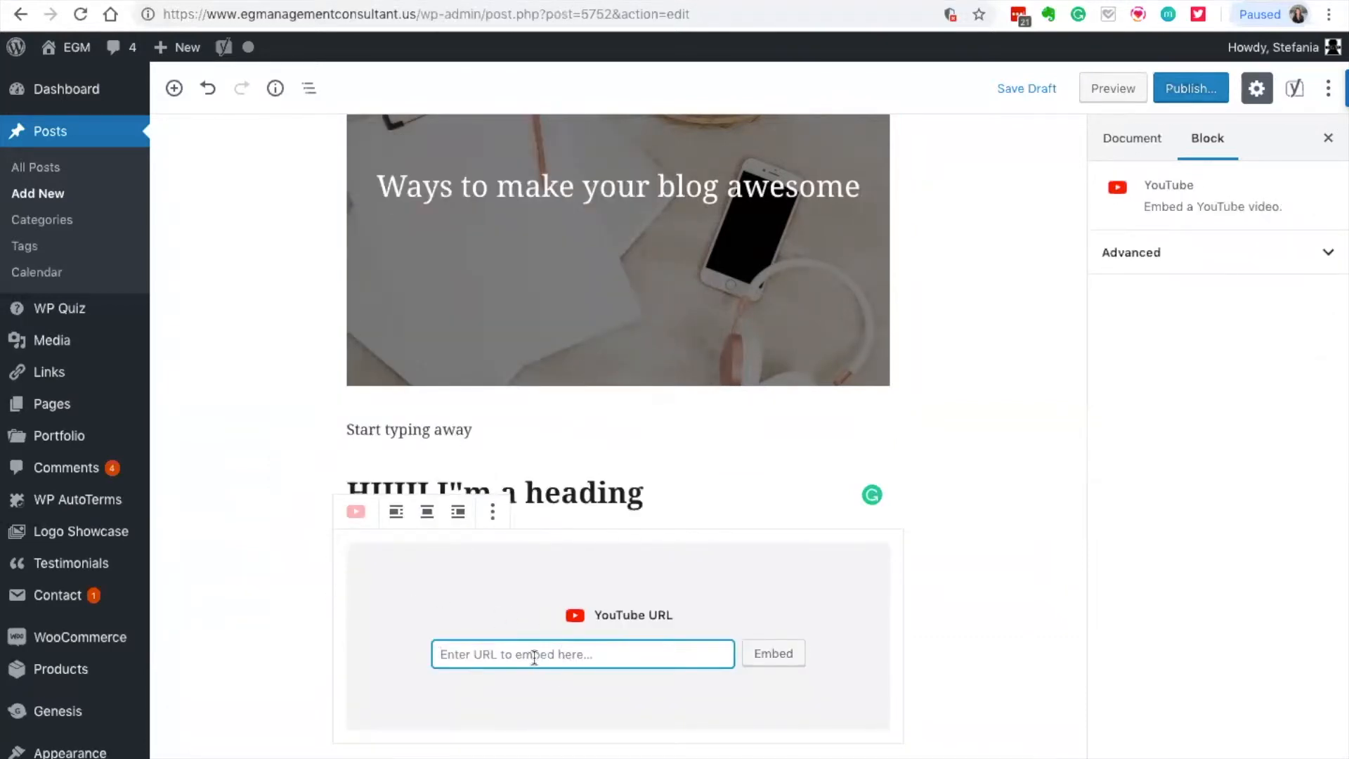
Step: Examine the Most Used and Common Blocks that can be inserted below the YouTube block
scroll(533, 655, down, 4)
scroll(407, 427, down, 2)
scroll(379, 371, up, 2)
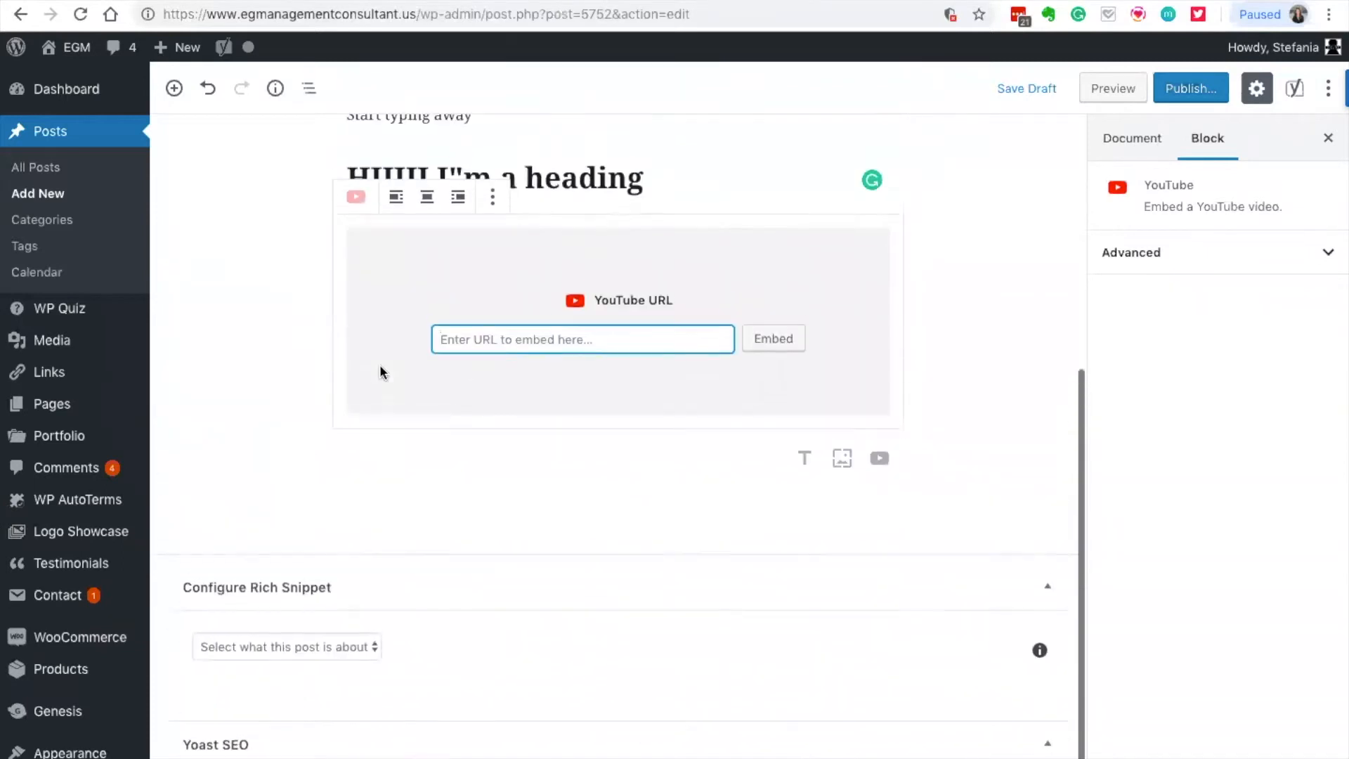
click(293, 241)
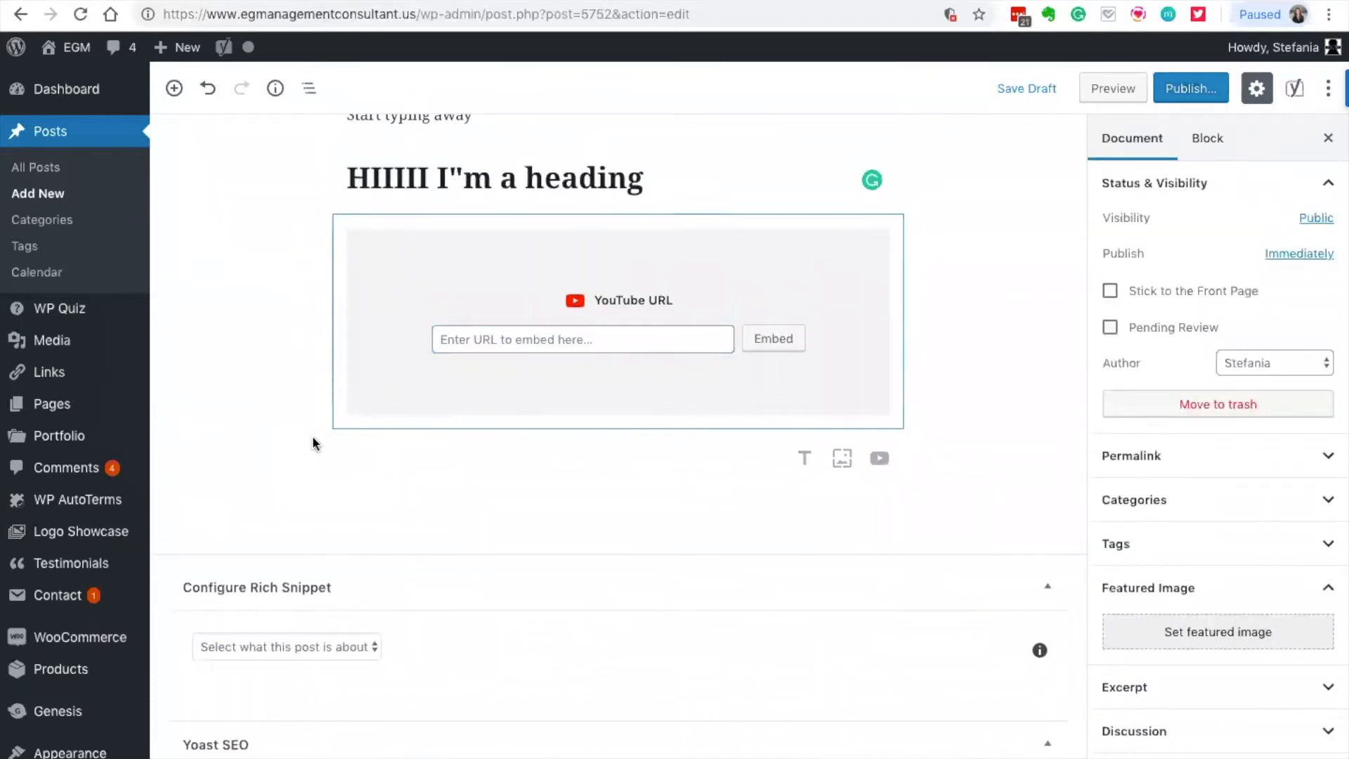
click(304, 459)
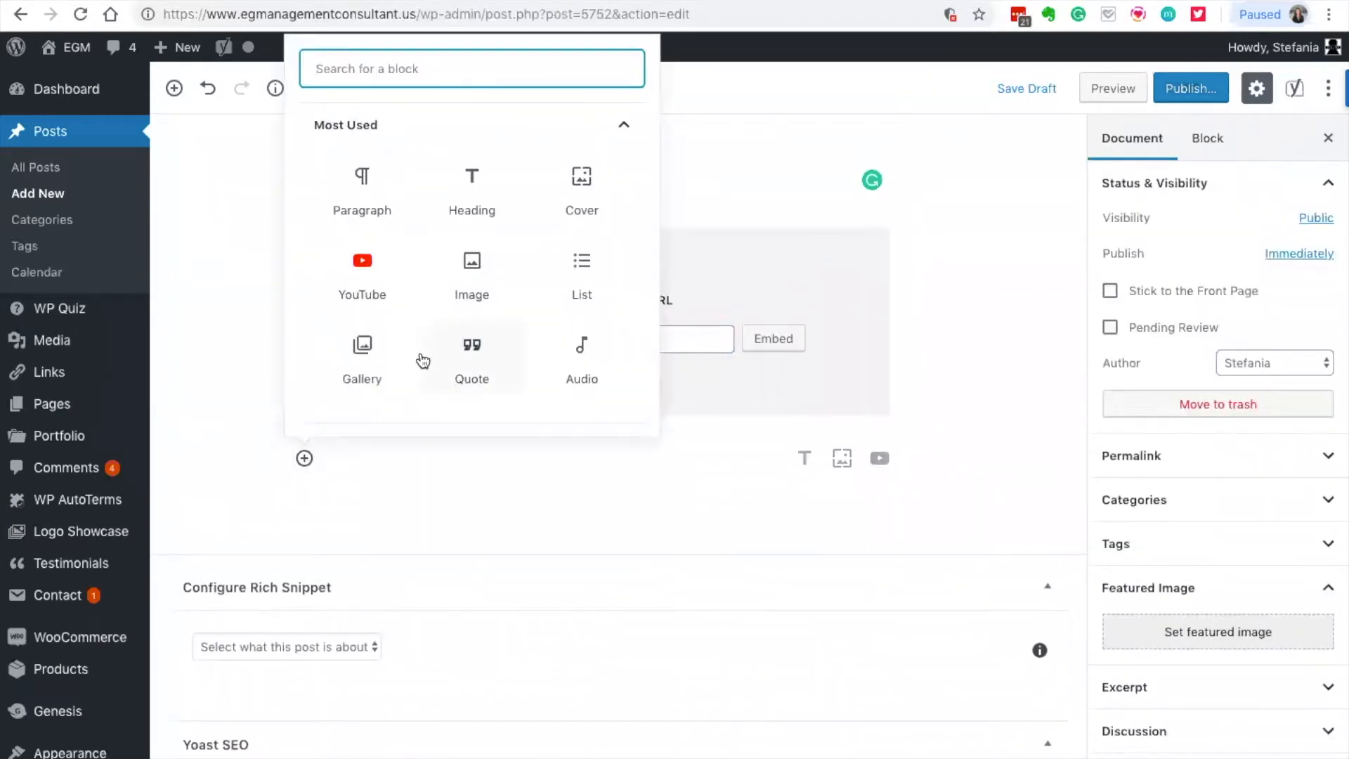
scroll(460, 351, down, 2)
click(460, 355)
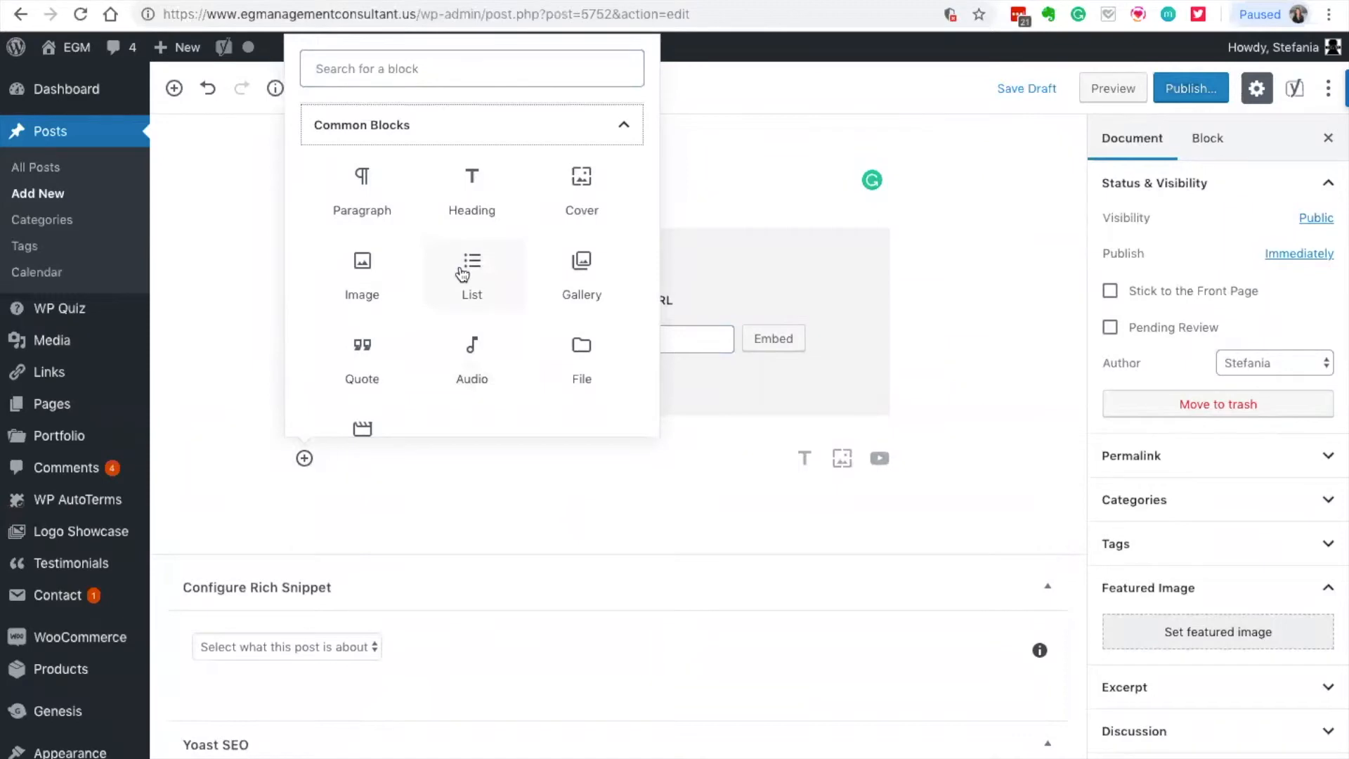
scroll(460, 275, down, 3)
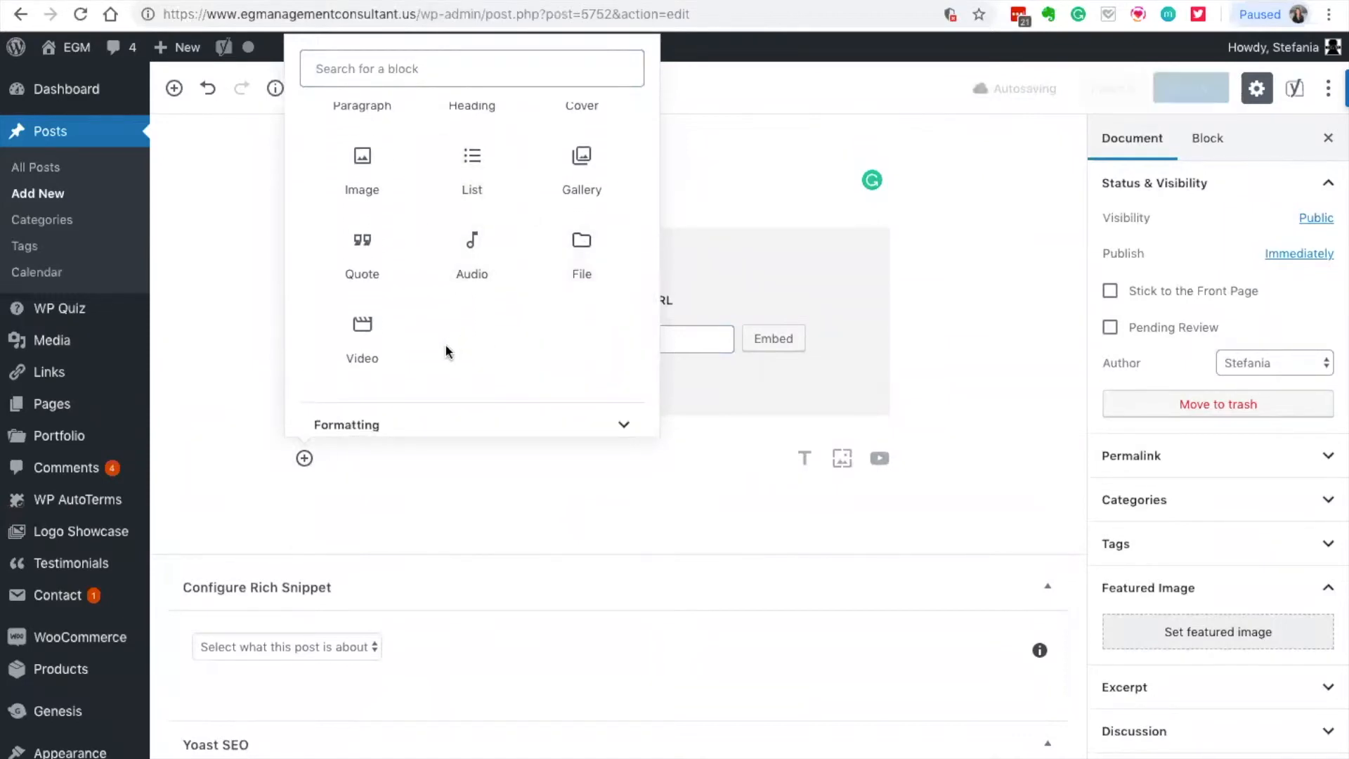
scroll(386, 361, down, 4)
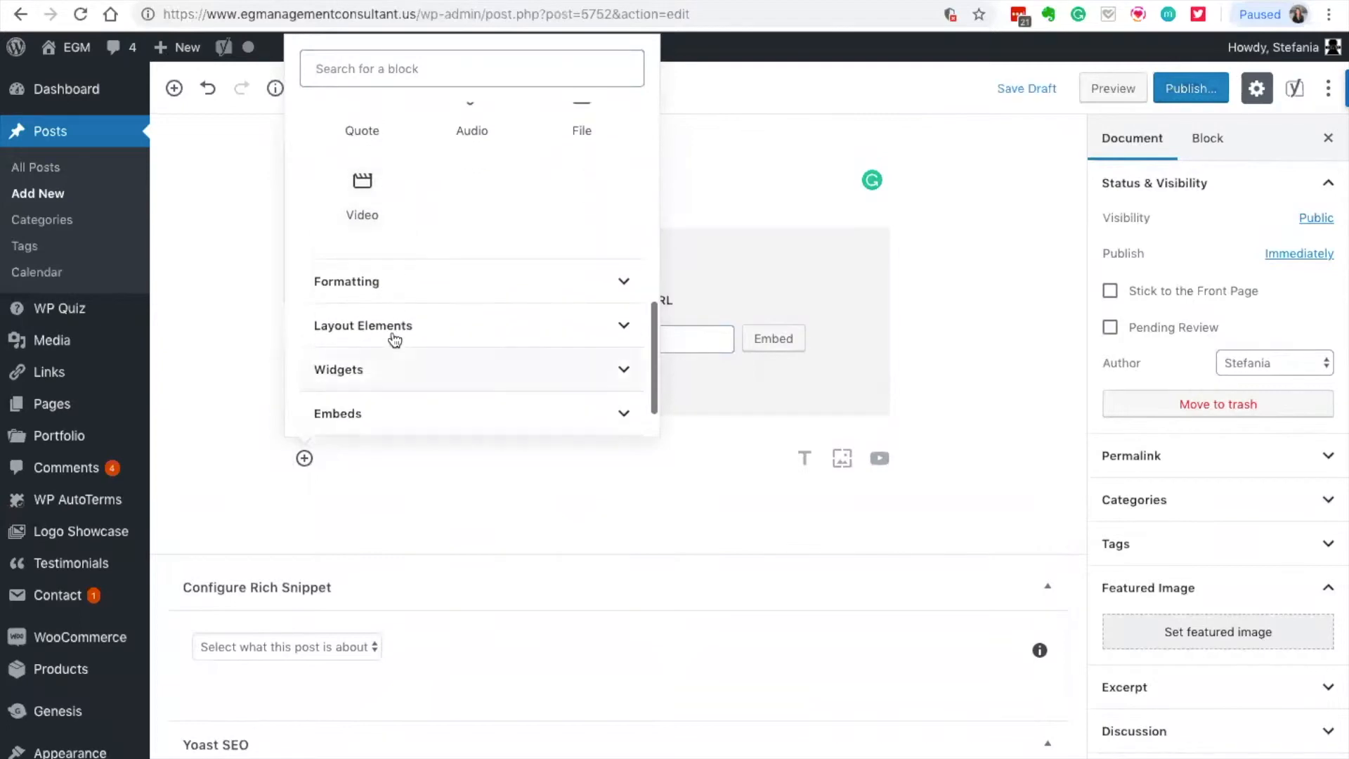
Step: Examine the blocks offered in the Formatting, Layout Elements and Widgets categories
click(414, 281)
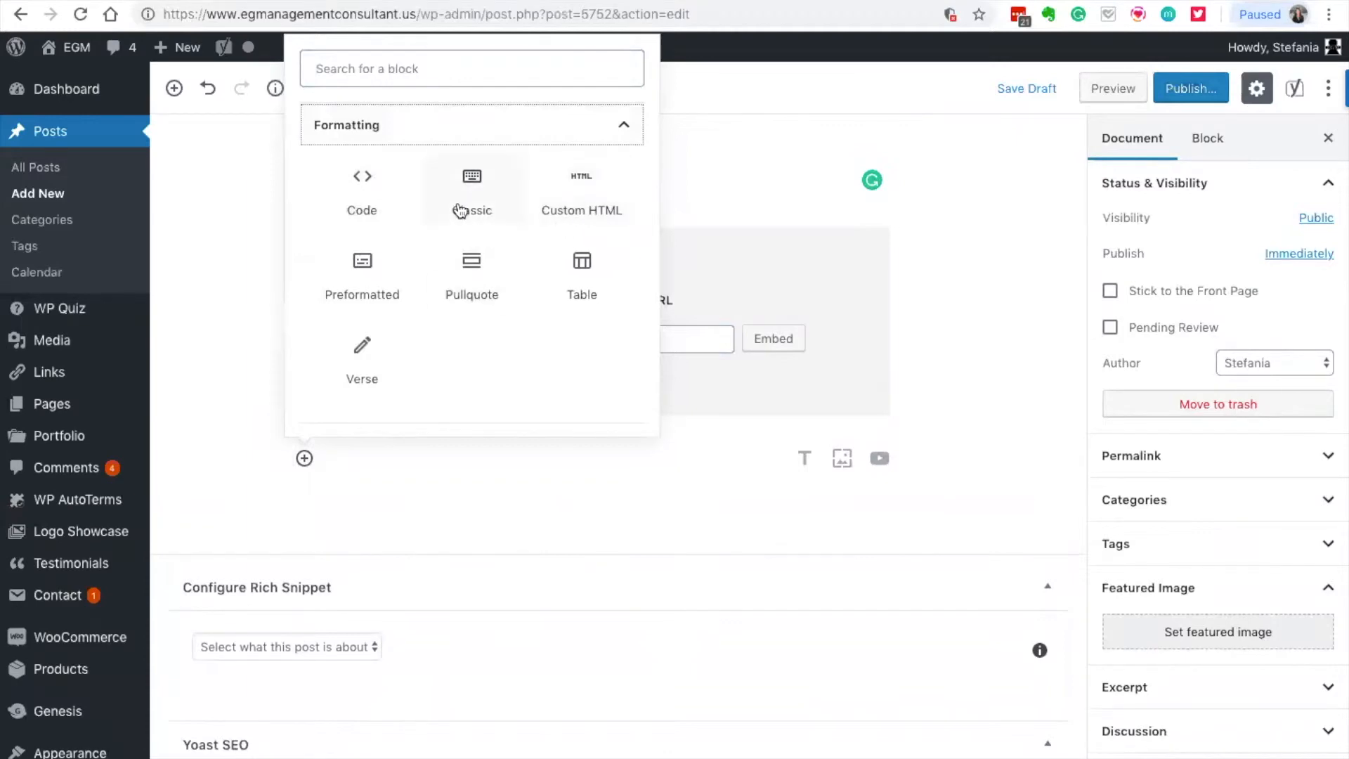
scroll(464, 288, down, 5)
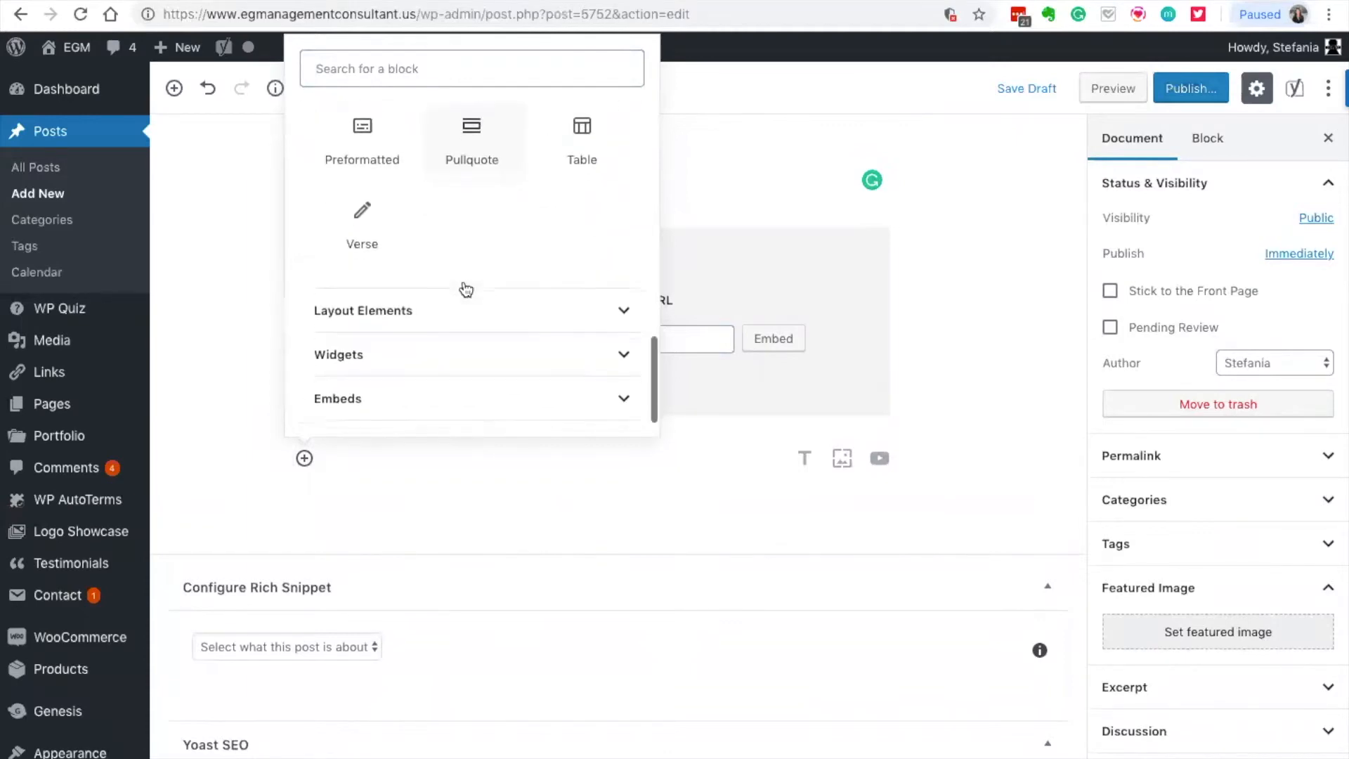
click(464, 288)
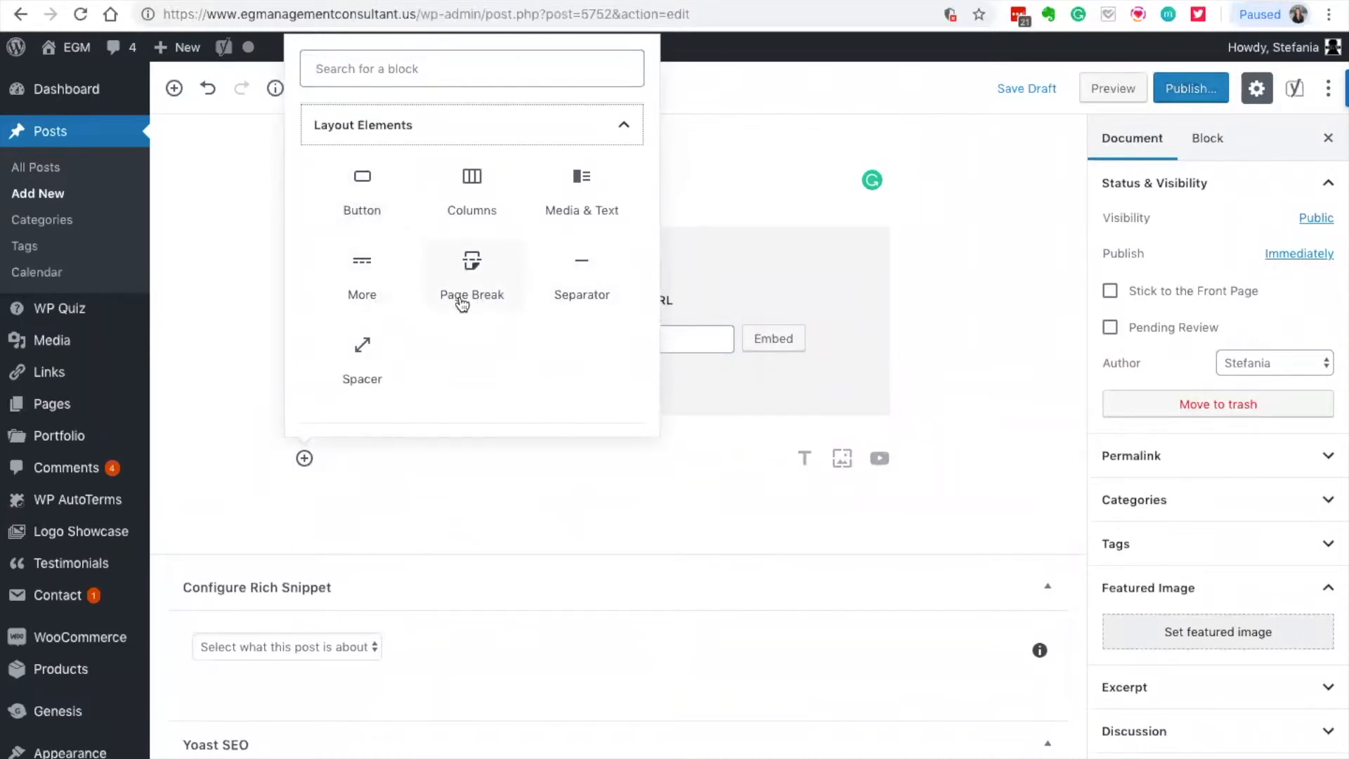
scroll(457, 301, down, 3)
click(391, 328)
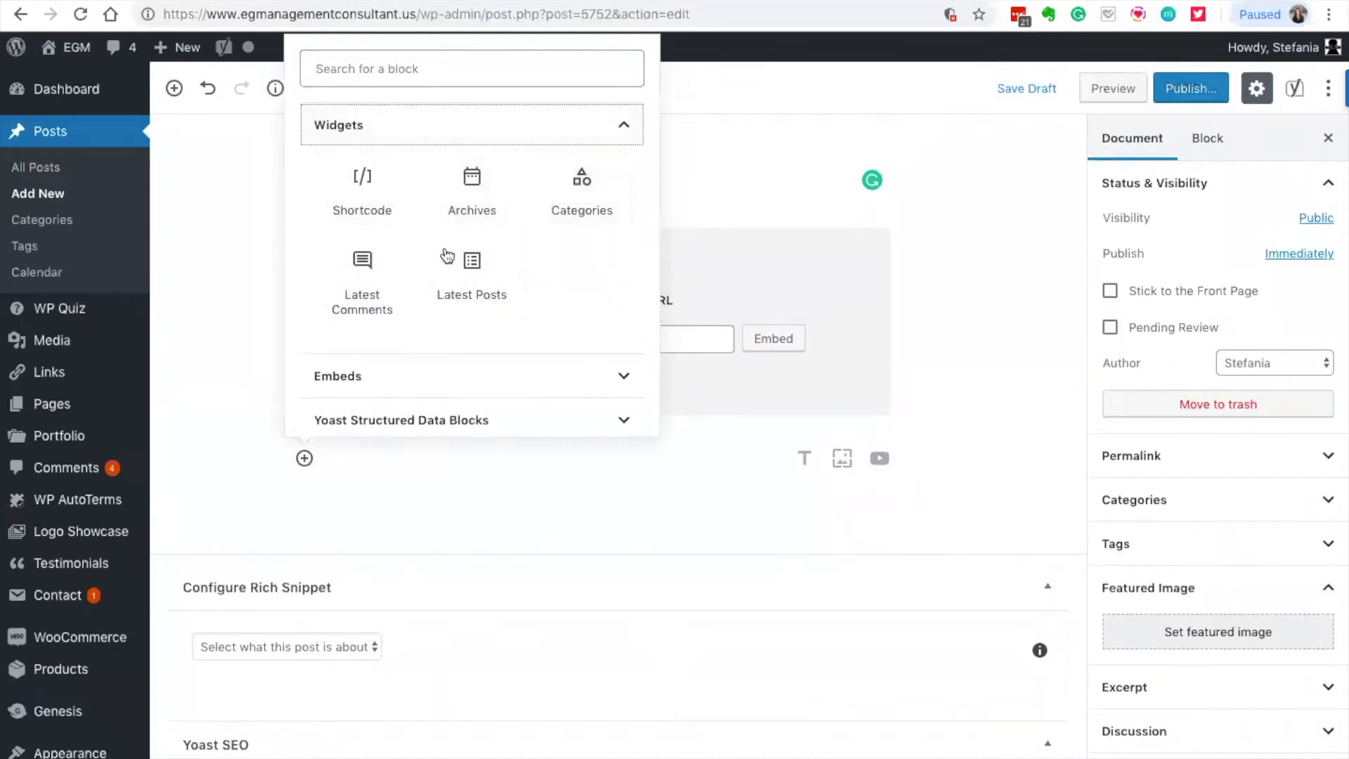
scroll(456, 303, down, 1)
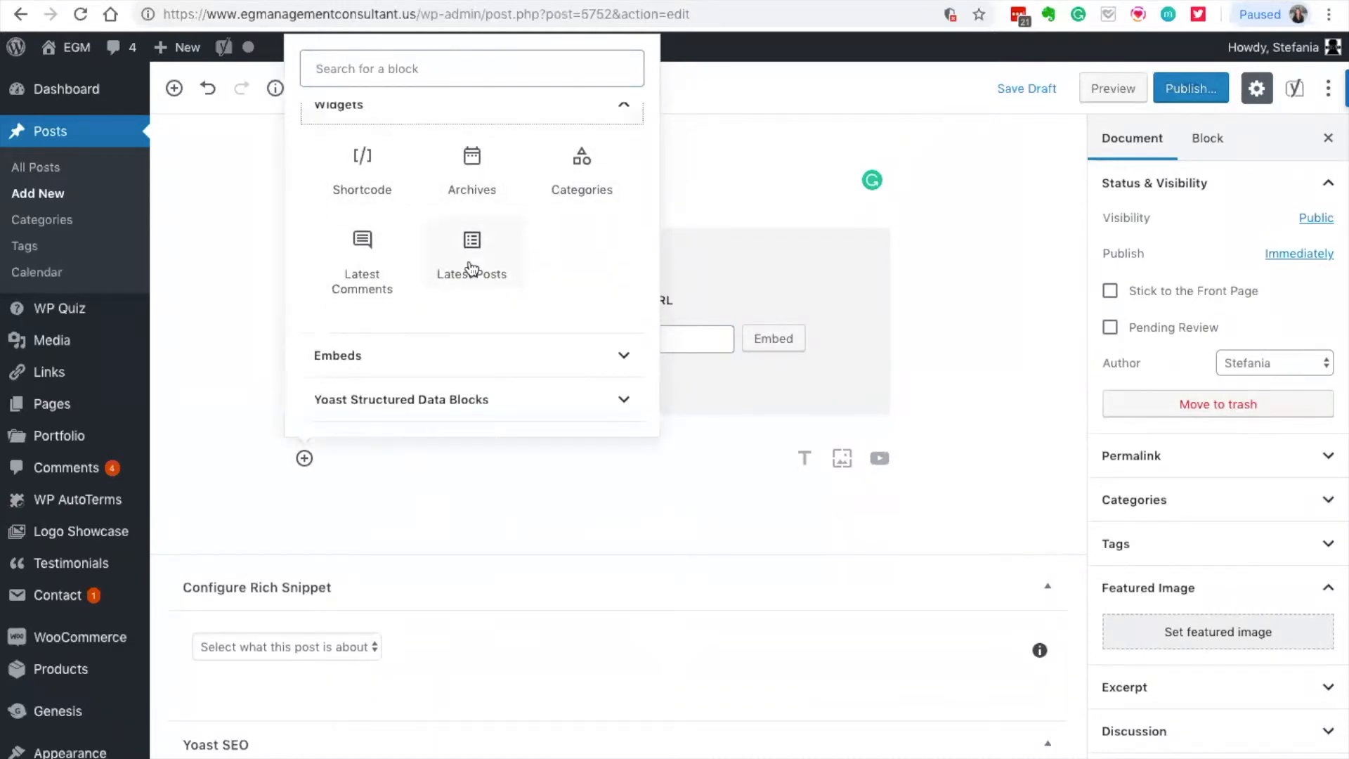
Step: Examine the blocks offered in the Embeds and Yoast Structured Data Blocks categories
click(476, 355)
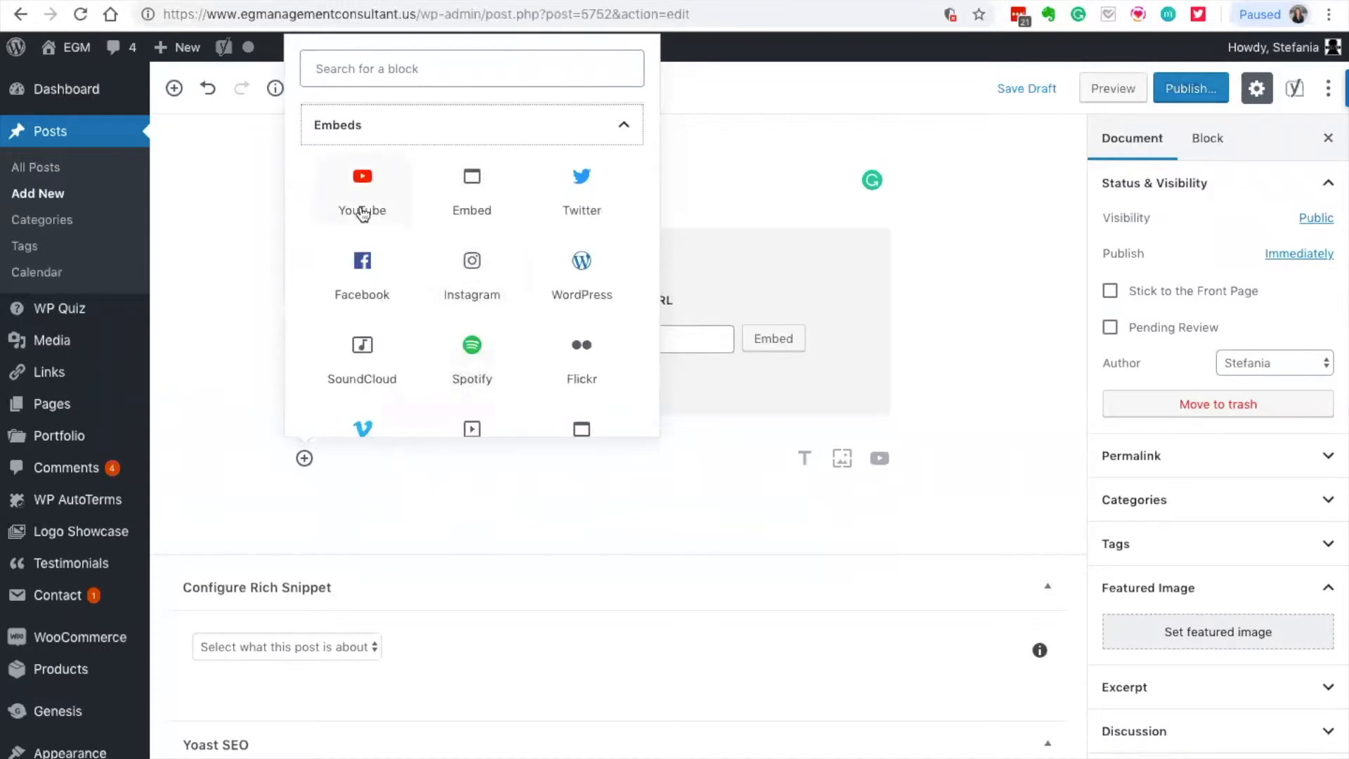
scroll(373, 295, down, 3)
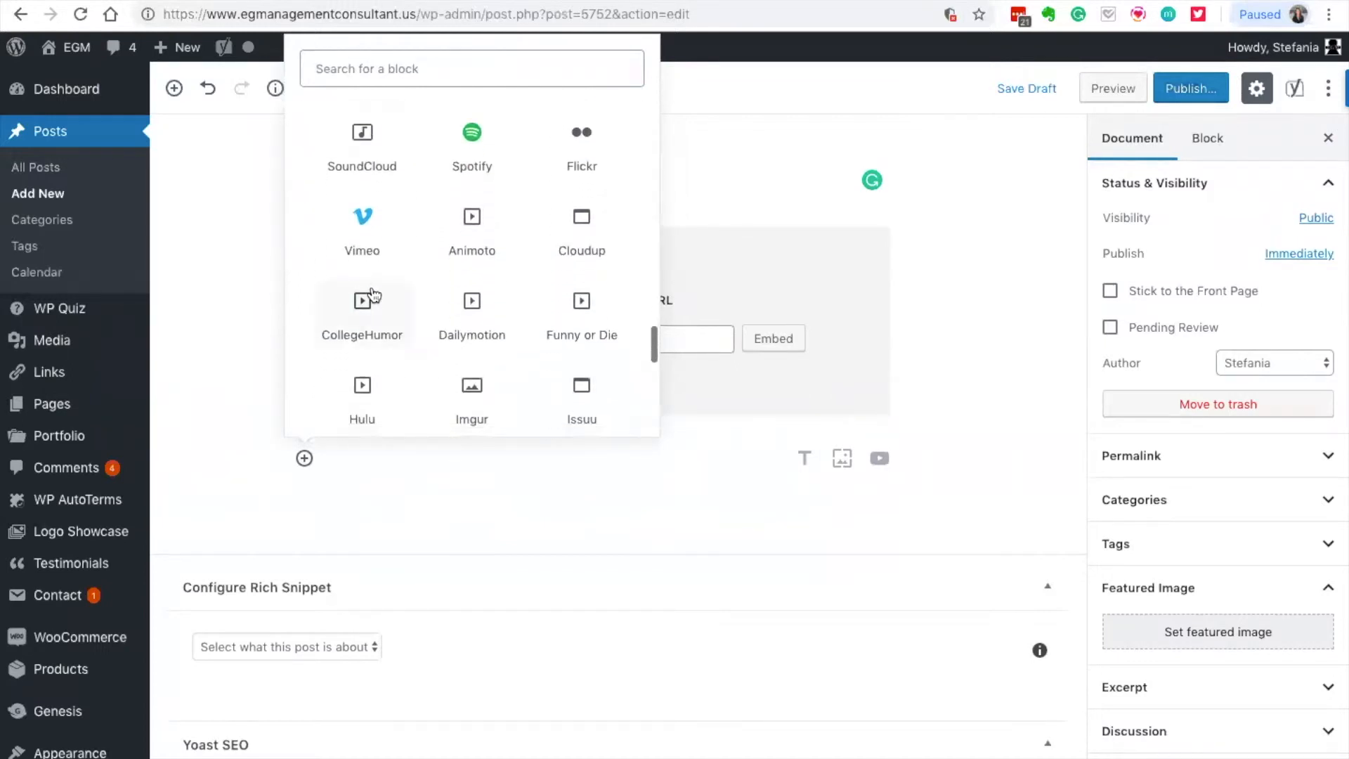
scroll(373, 295, down, 8)
scroll(373, 295, down, 5)
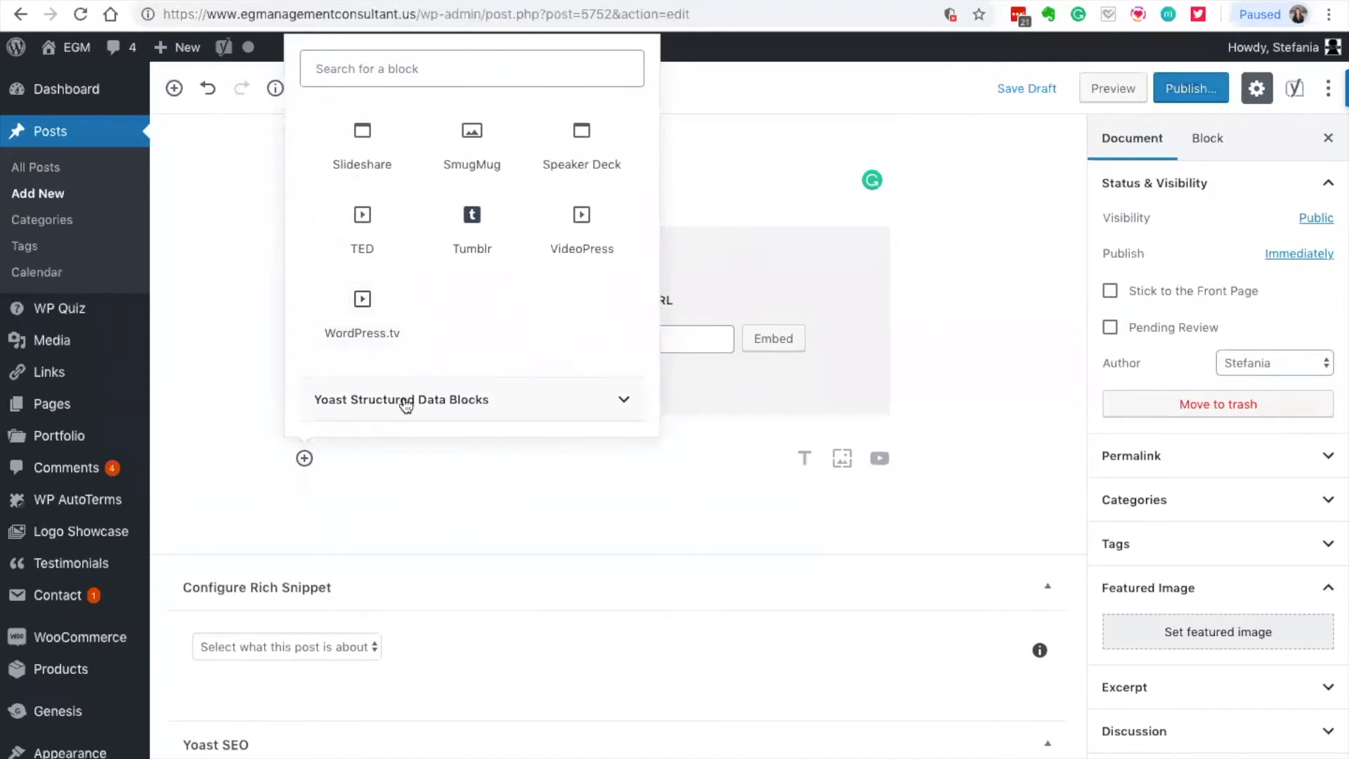
click(404, 400)
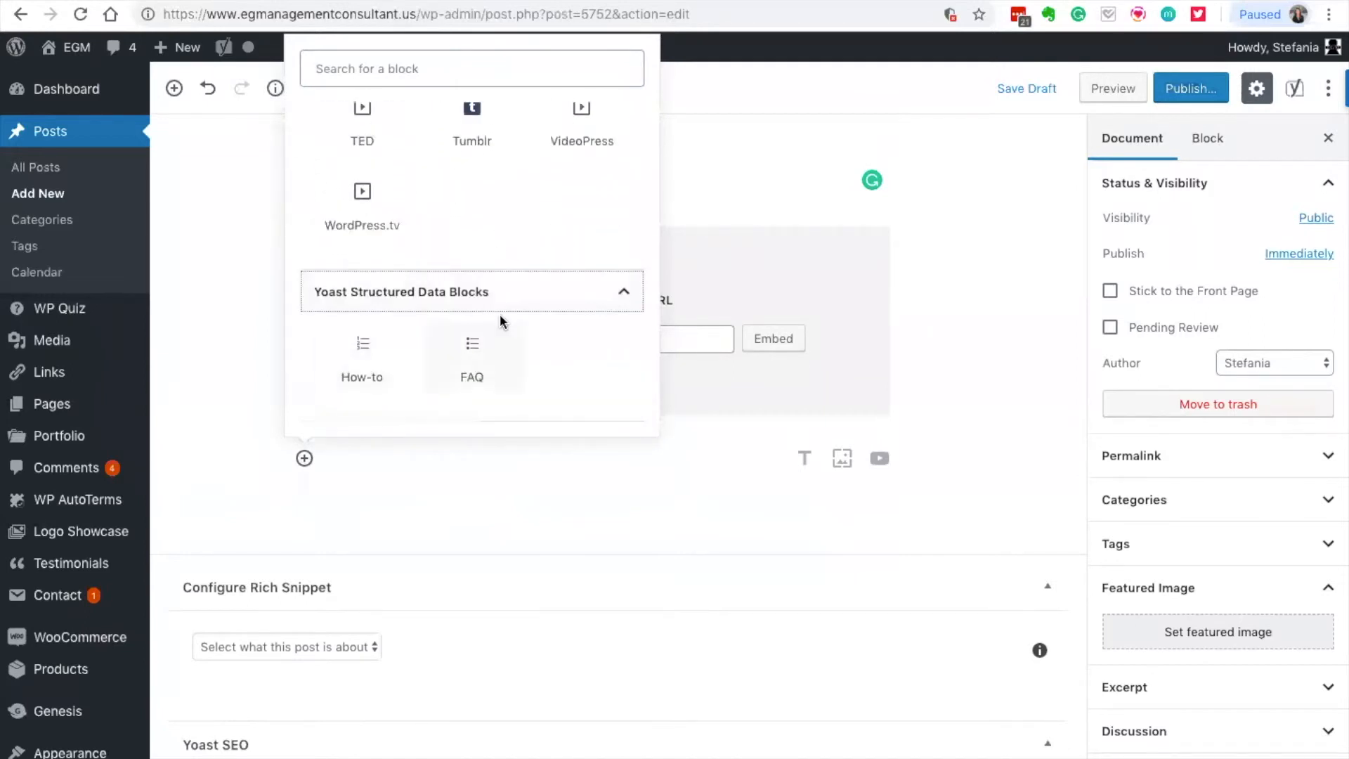
Step: Close the block list and review the Yoast SEO, Podcast Episode and Scripts settings below the post content
click(964, 293)
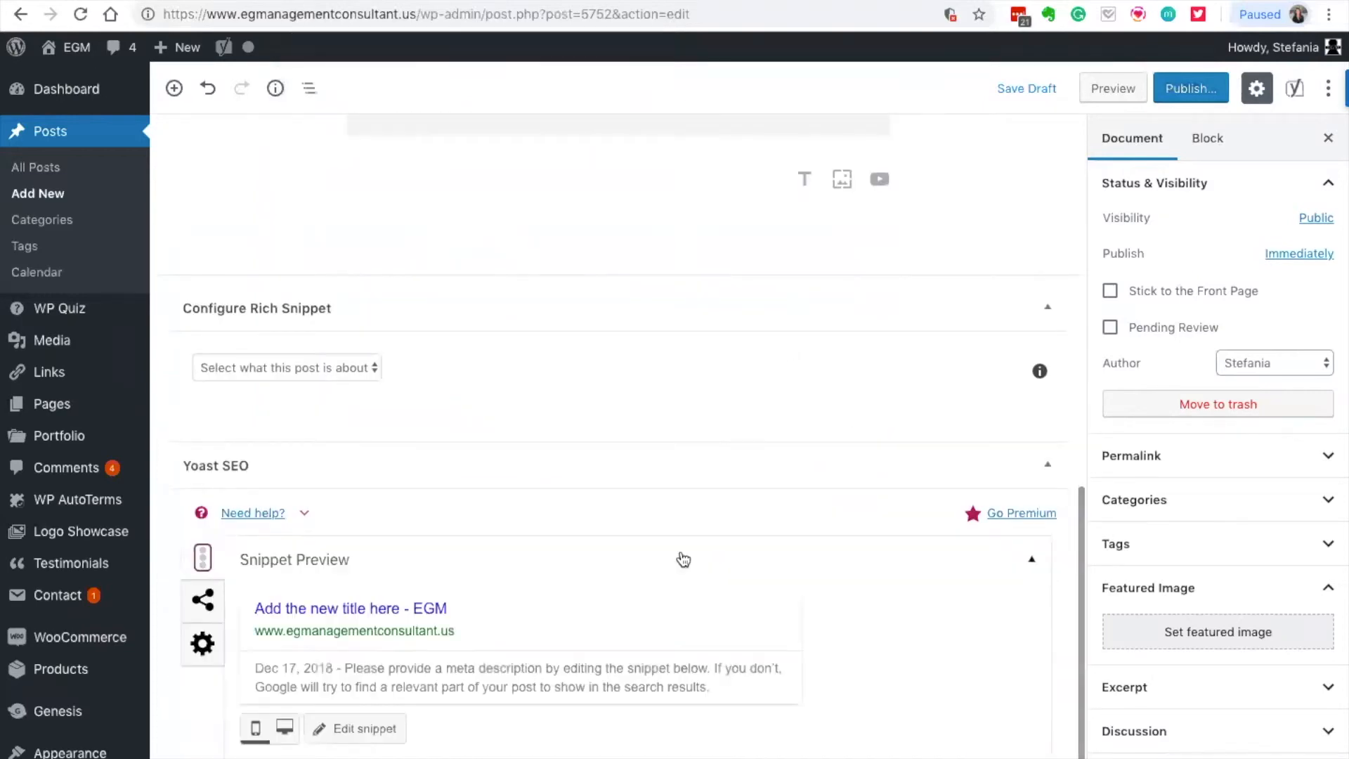
scroll(680, 560, down, 5)
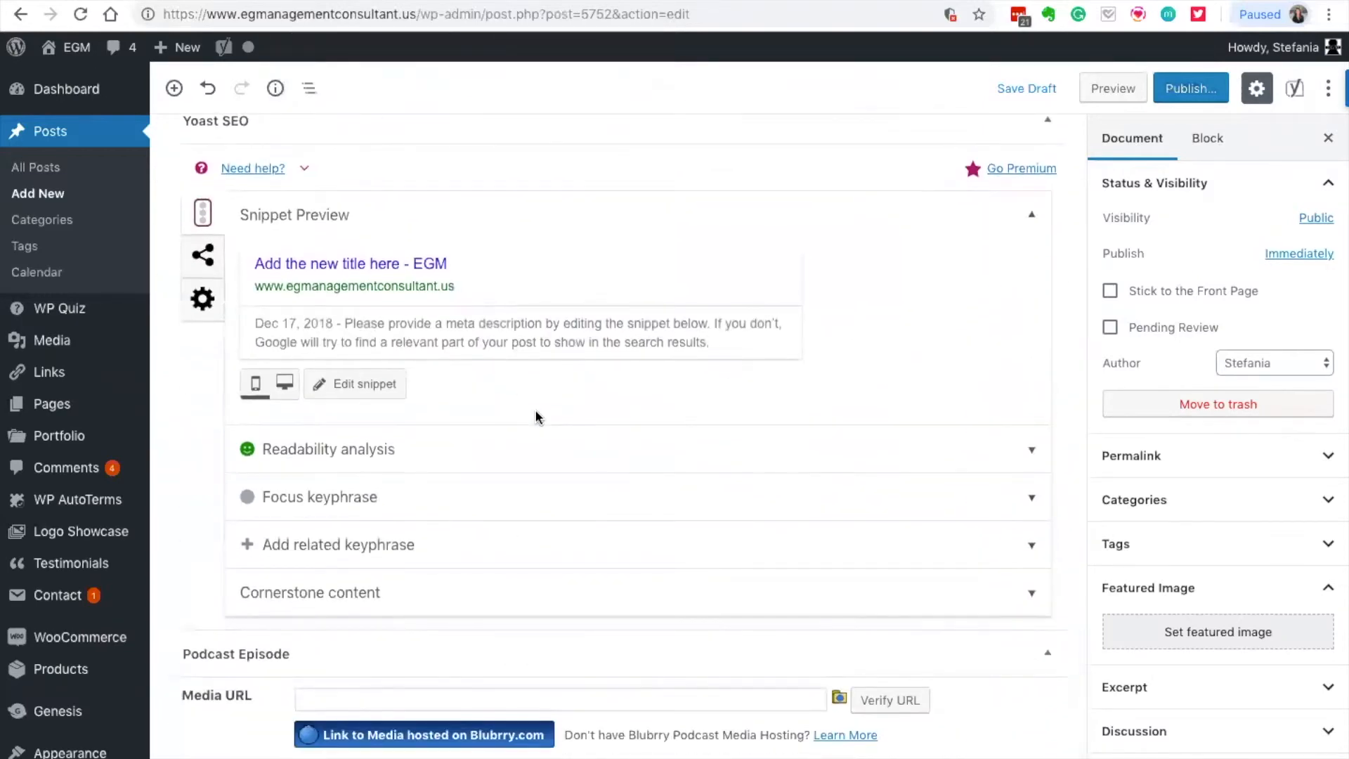
scroll(536, 415, down, 5)
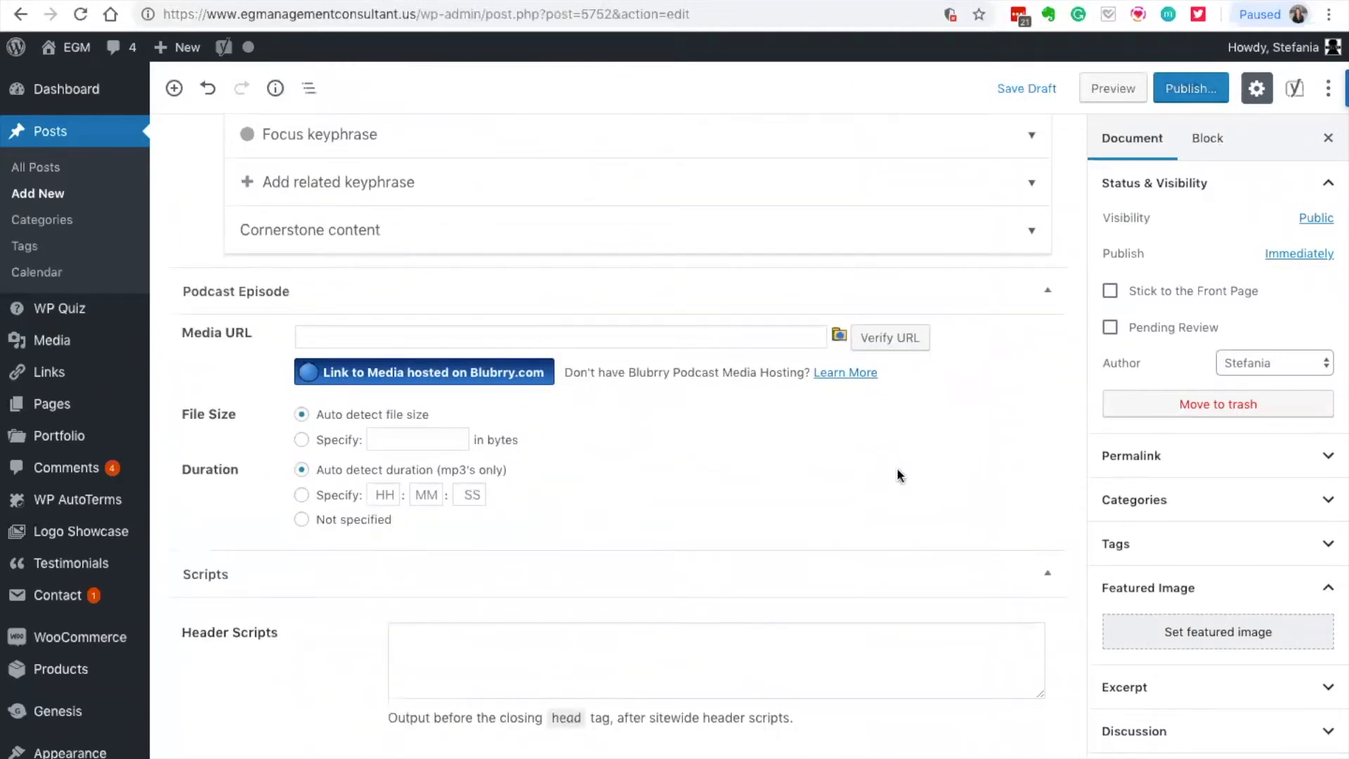
Step: Expand the Tags and Discussion sections in the document settings to review their options
scroll(1254, 416, down, 1)
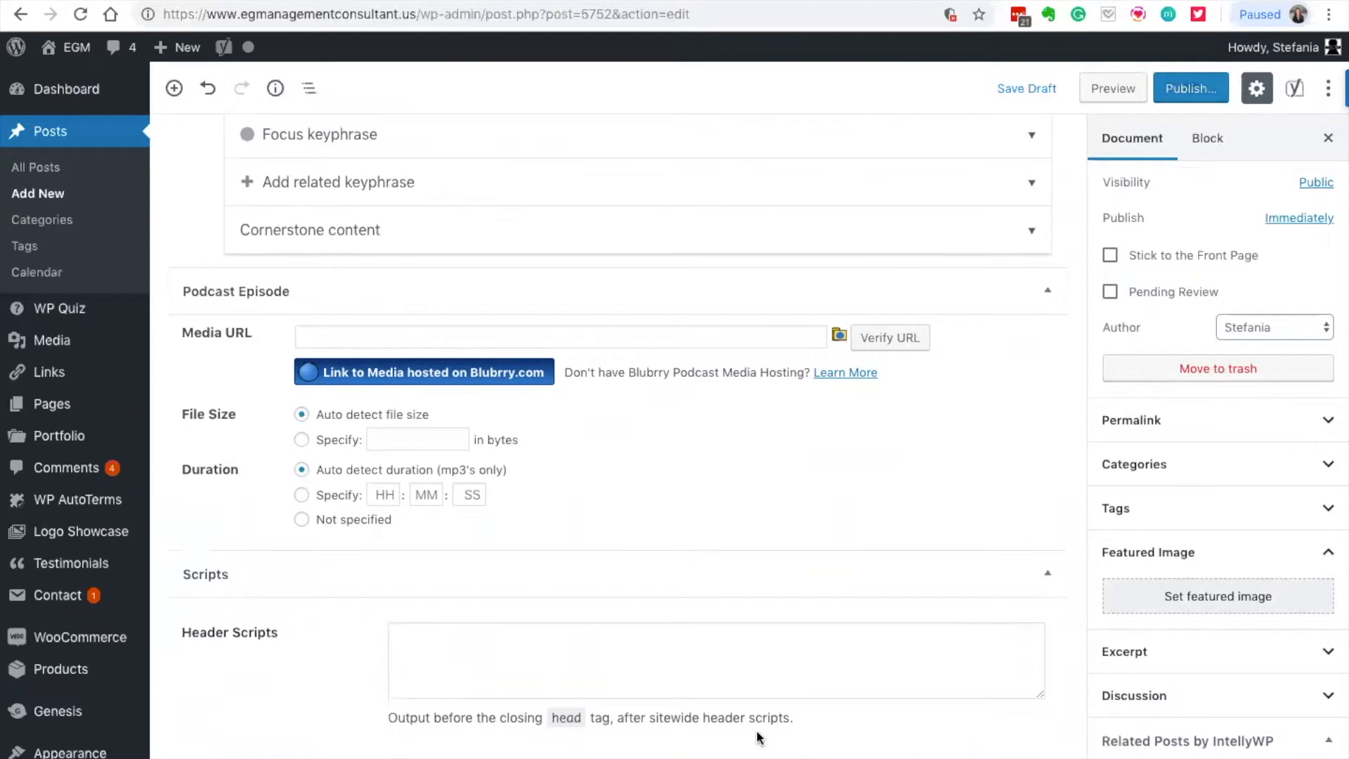
click(1199, 509)
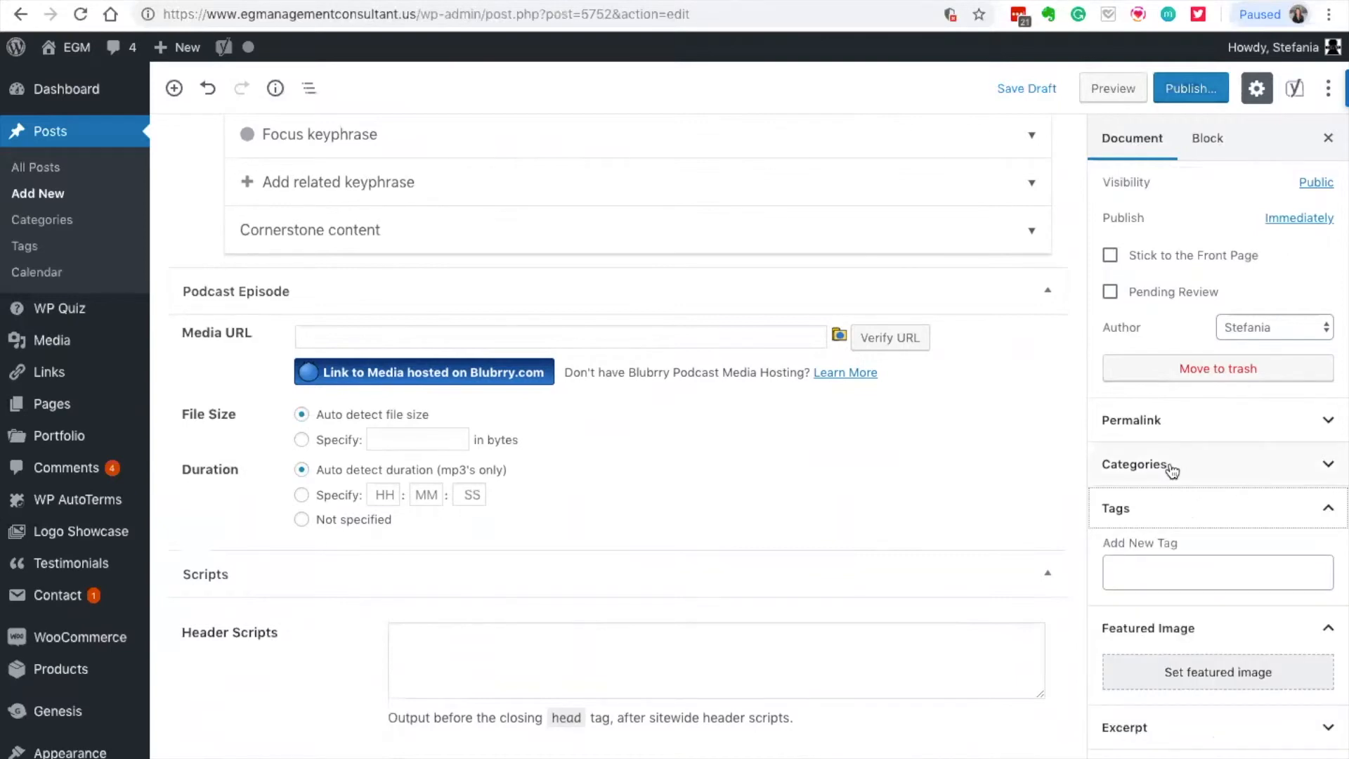
scroll(1197, 650, down, 2)
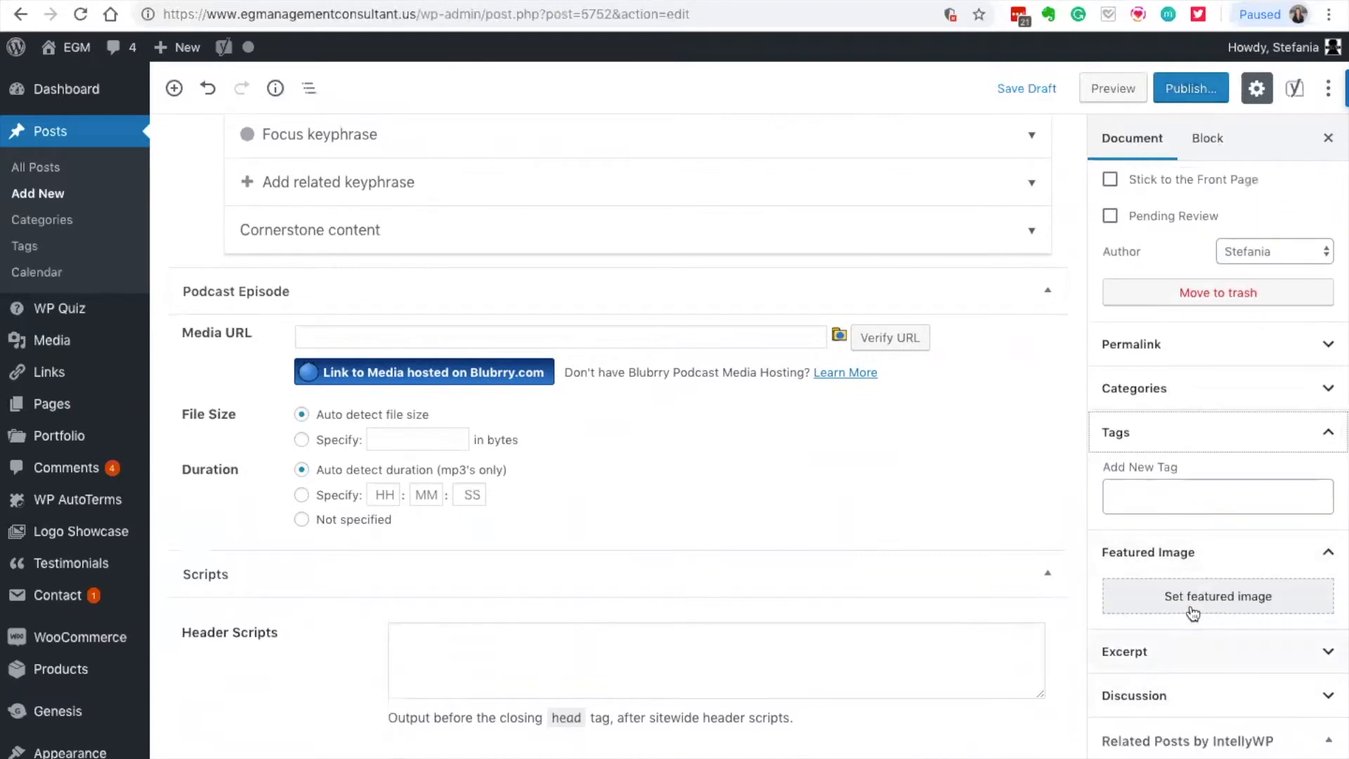
click(1145, 699)
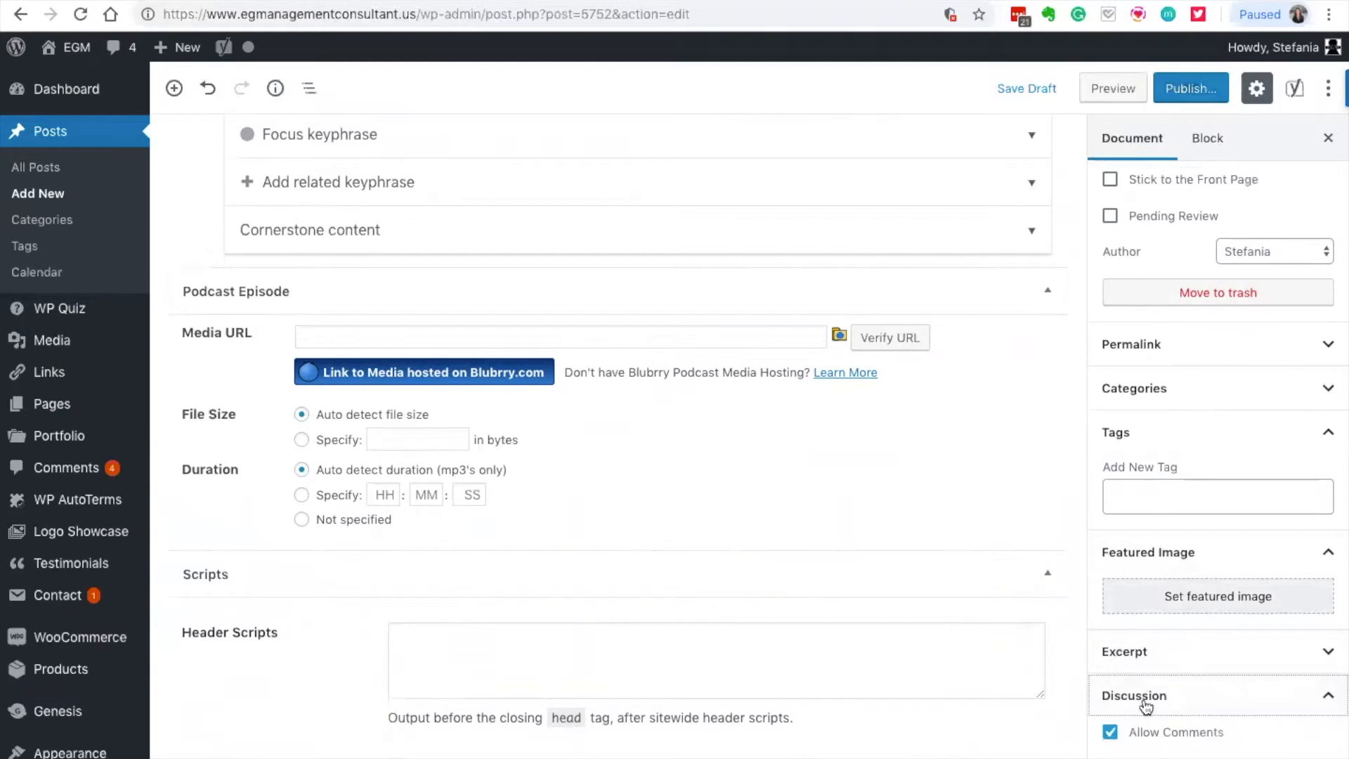
scroll(1147, 548, up, 3)
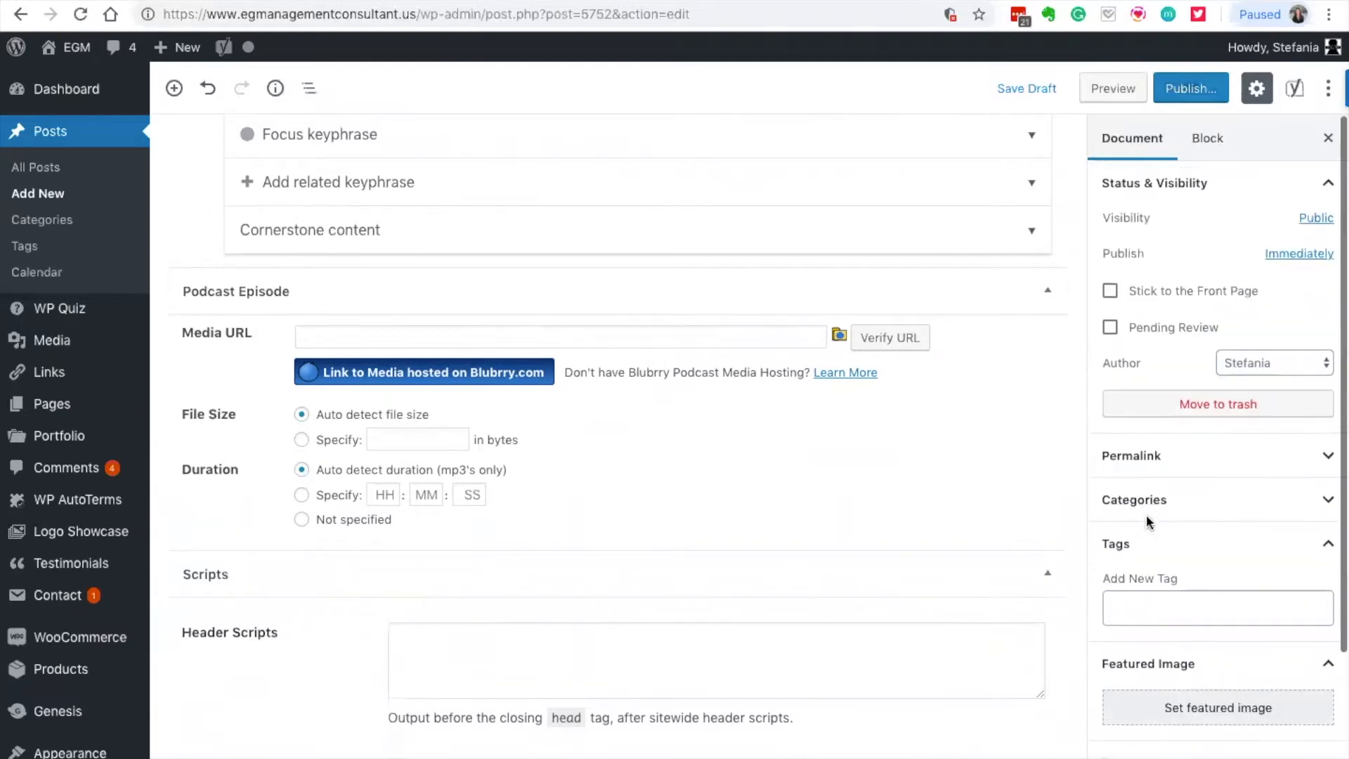
Step: Examine the cover image's block settings, trying the Fixed Background option and turning it back off
click(1207, 139)
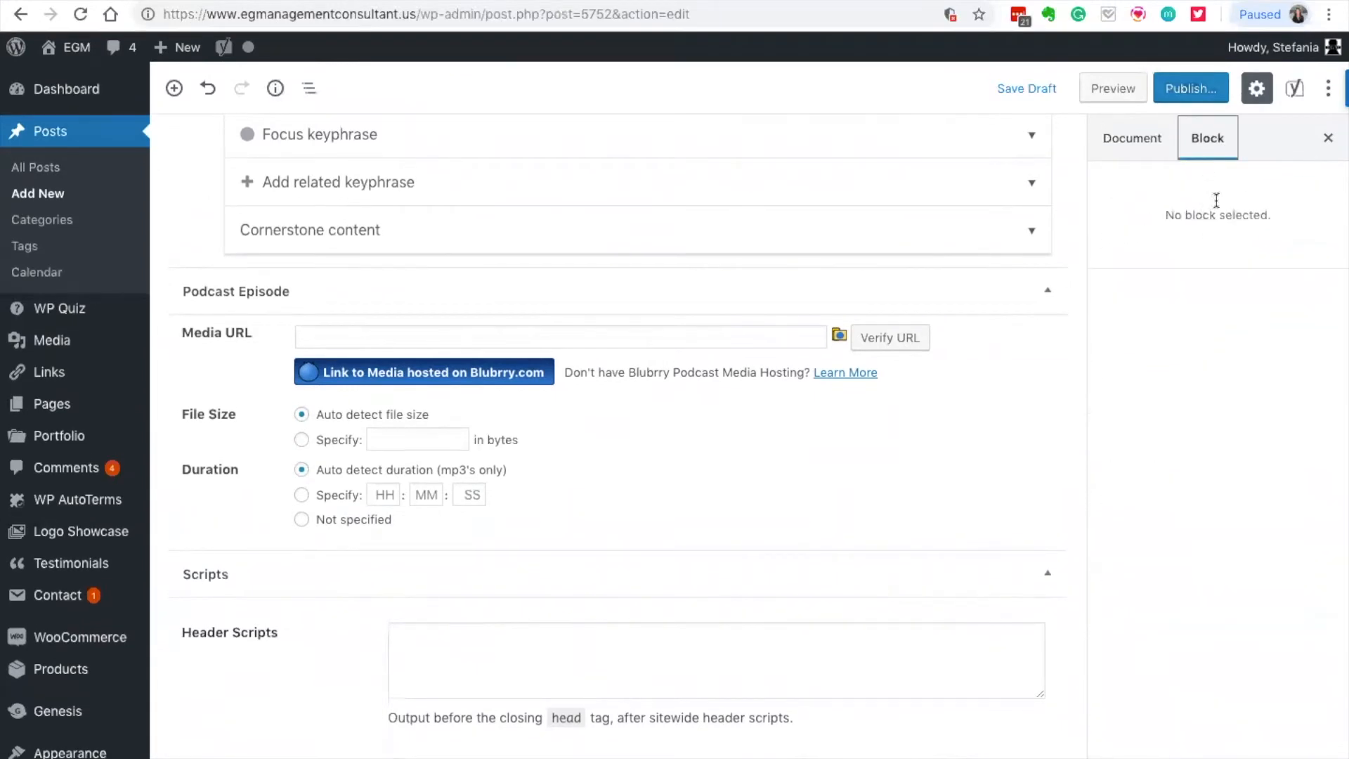
scroll(734, 218, up, 10)
click(550, 310)
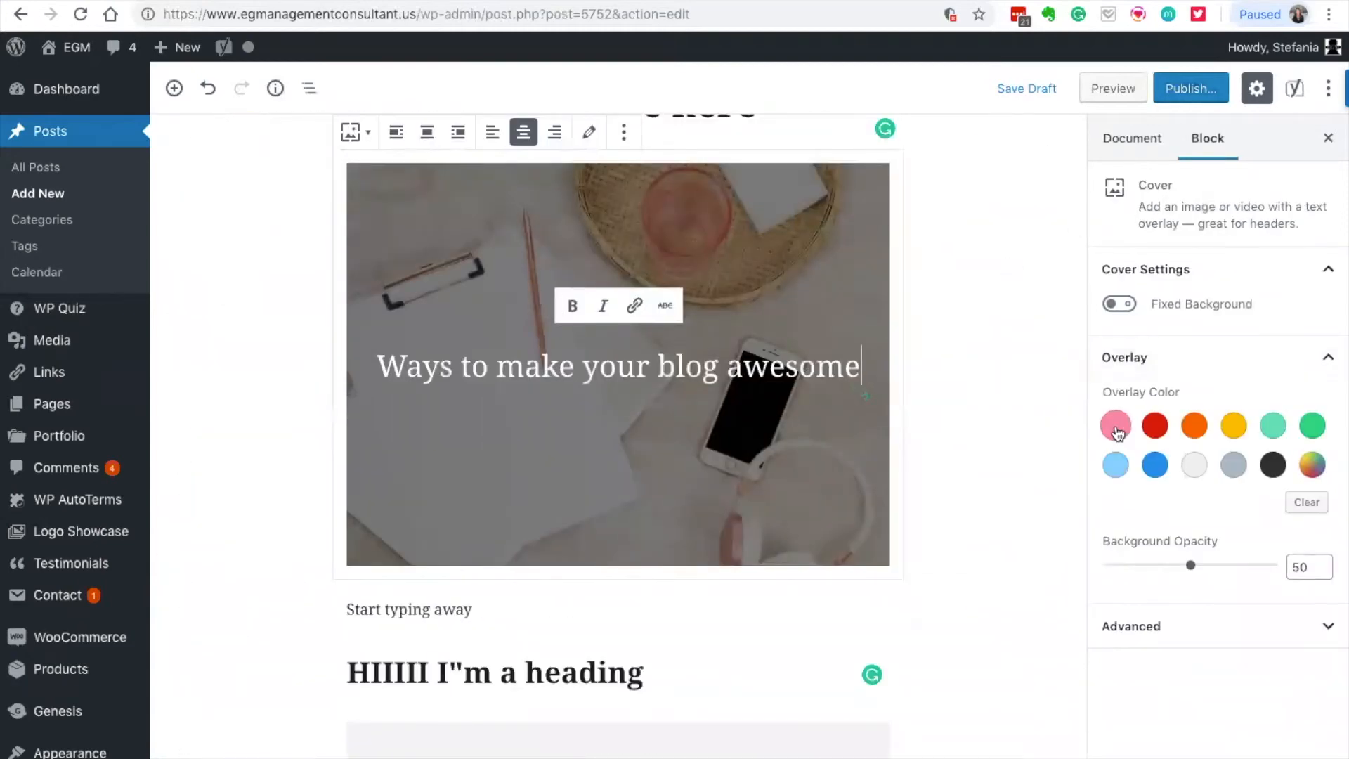
mouse_move(1190, 566)
mouse_down()
mouse_move(1216, 572)
mouse_move(1191, 573)
mouse_up()
click(1122, 305)
click(1121, 306)
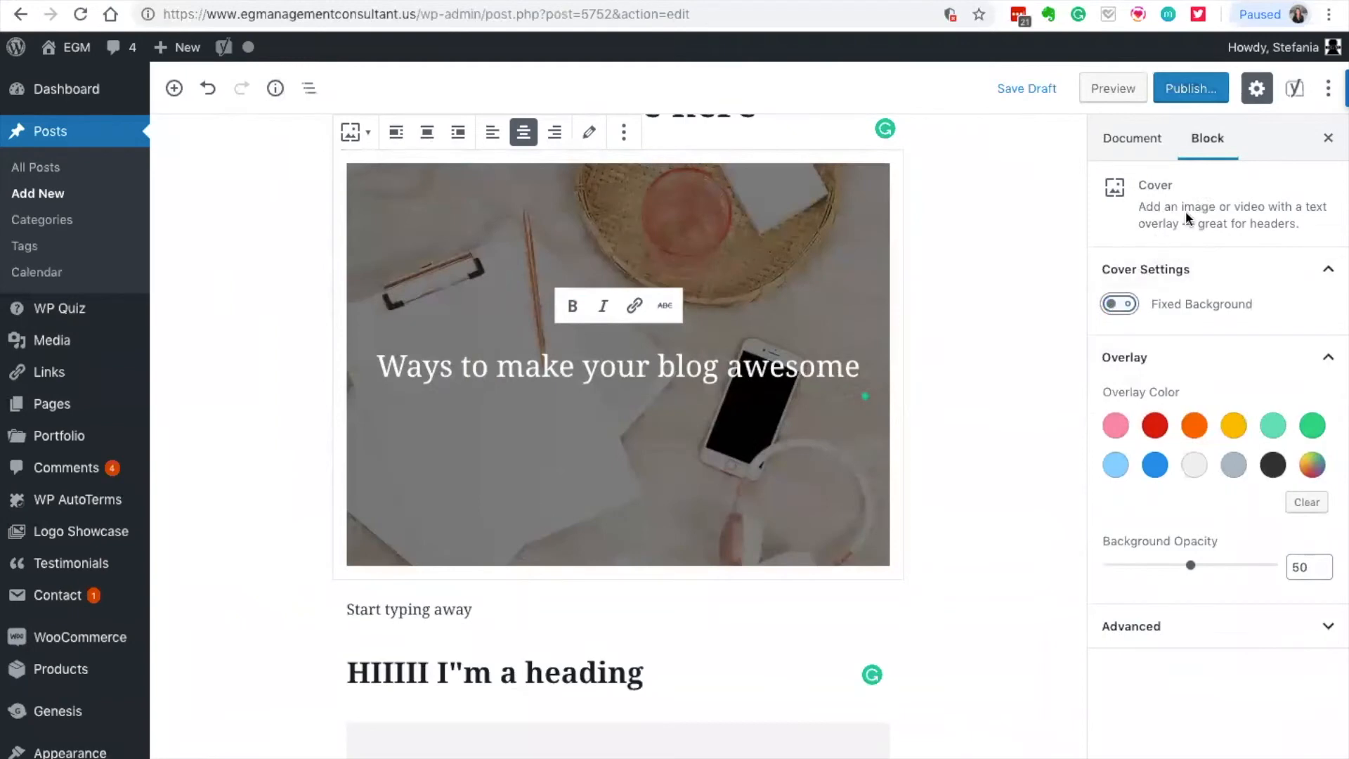
Step: Compare the document and block settings once more, and hide the settings sidebar
click(1144, 141)
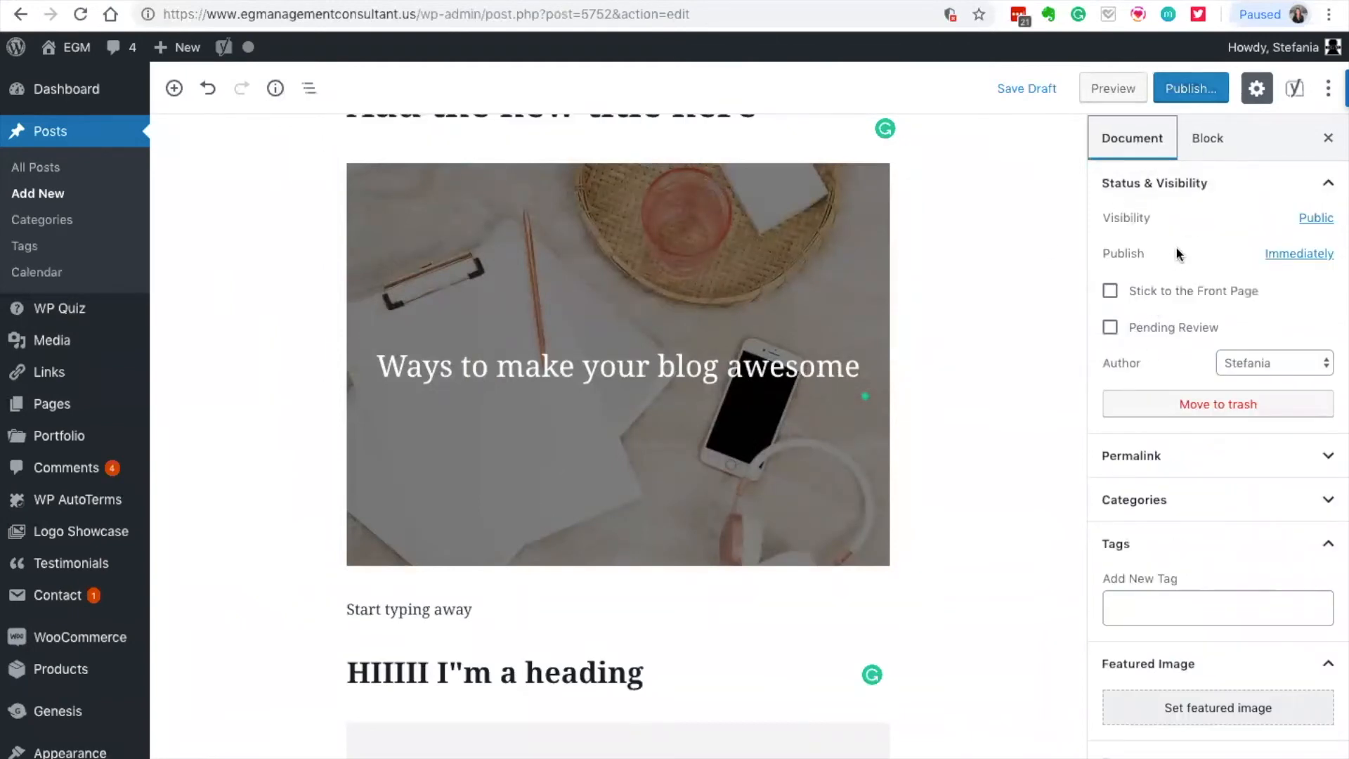
click(1217, 142)
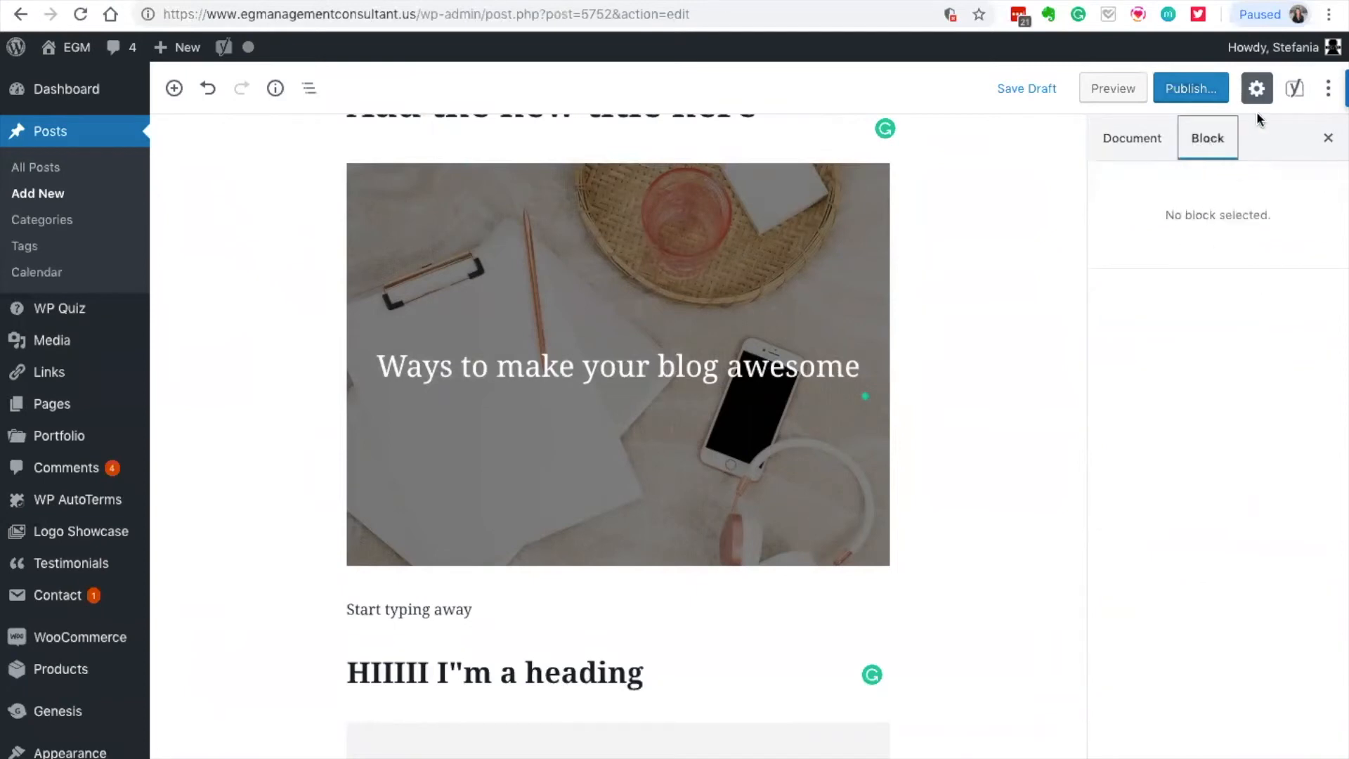
click(1257, 90)
click(1257, 90)
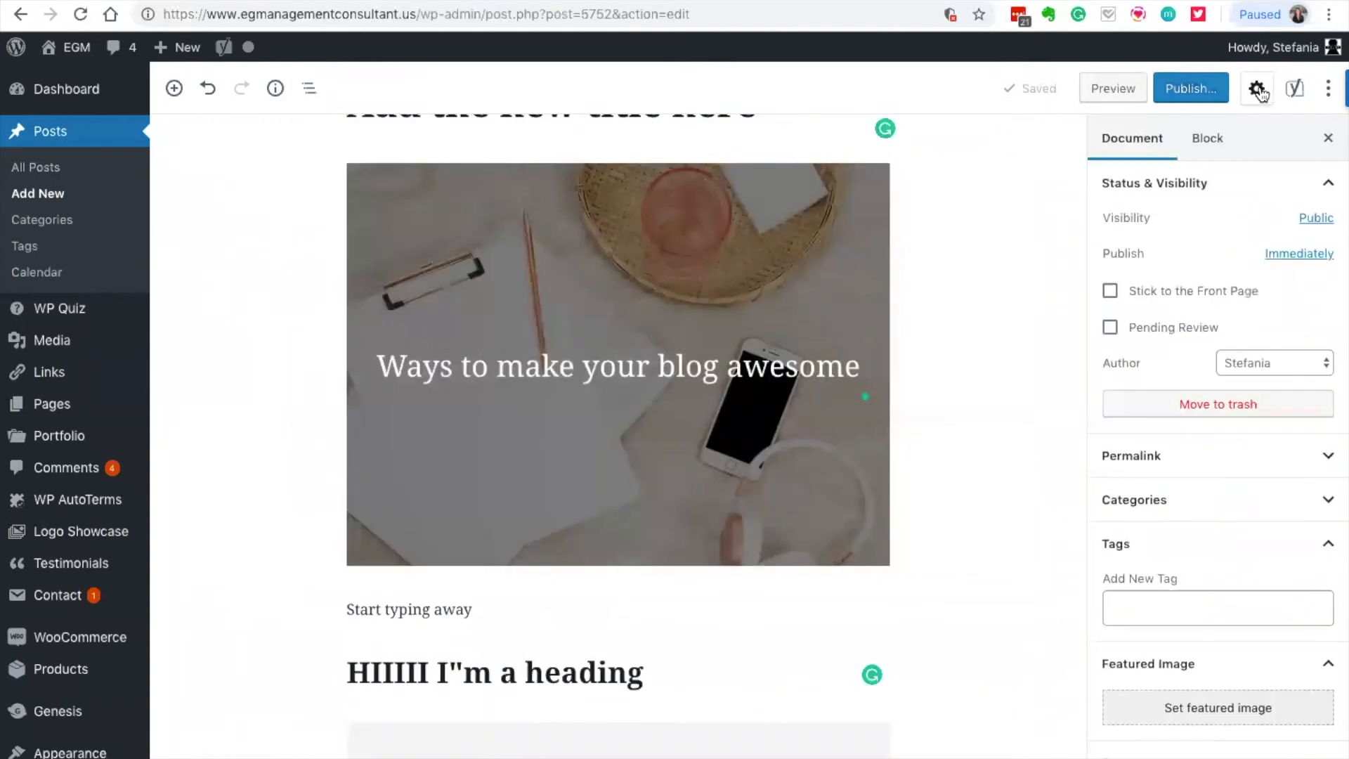
click(1257, 91)
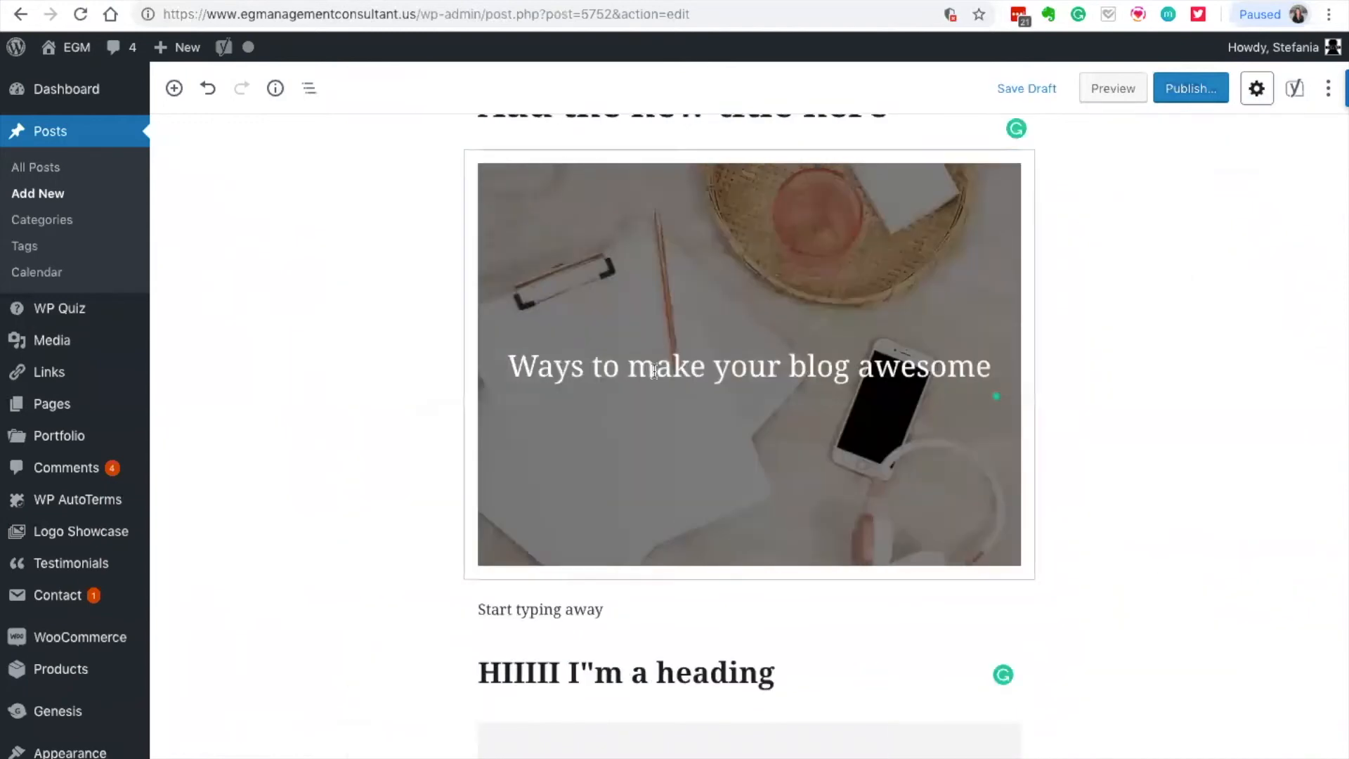
Step: Preview the draft post as a web page from its title down to the comment form, and return to the editor
scroll(792, 451, down, 12)
scroll(790, 447, up, 12)
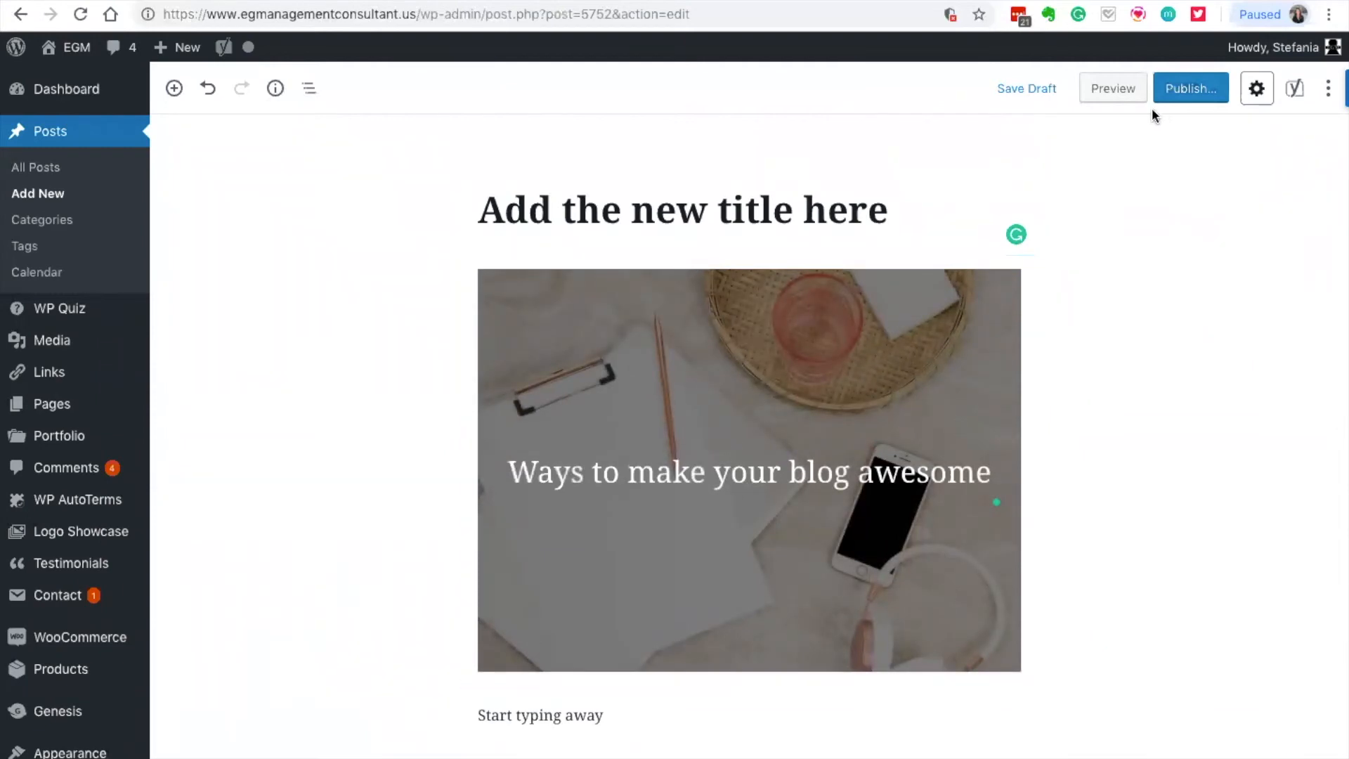
click(1106, 91)
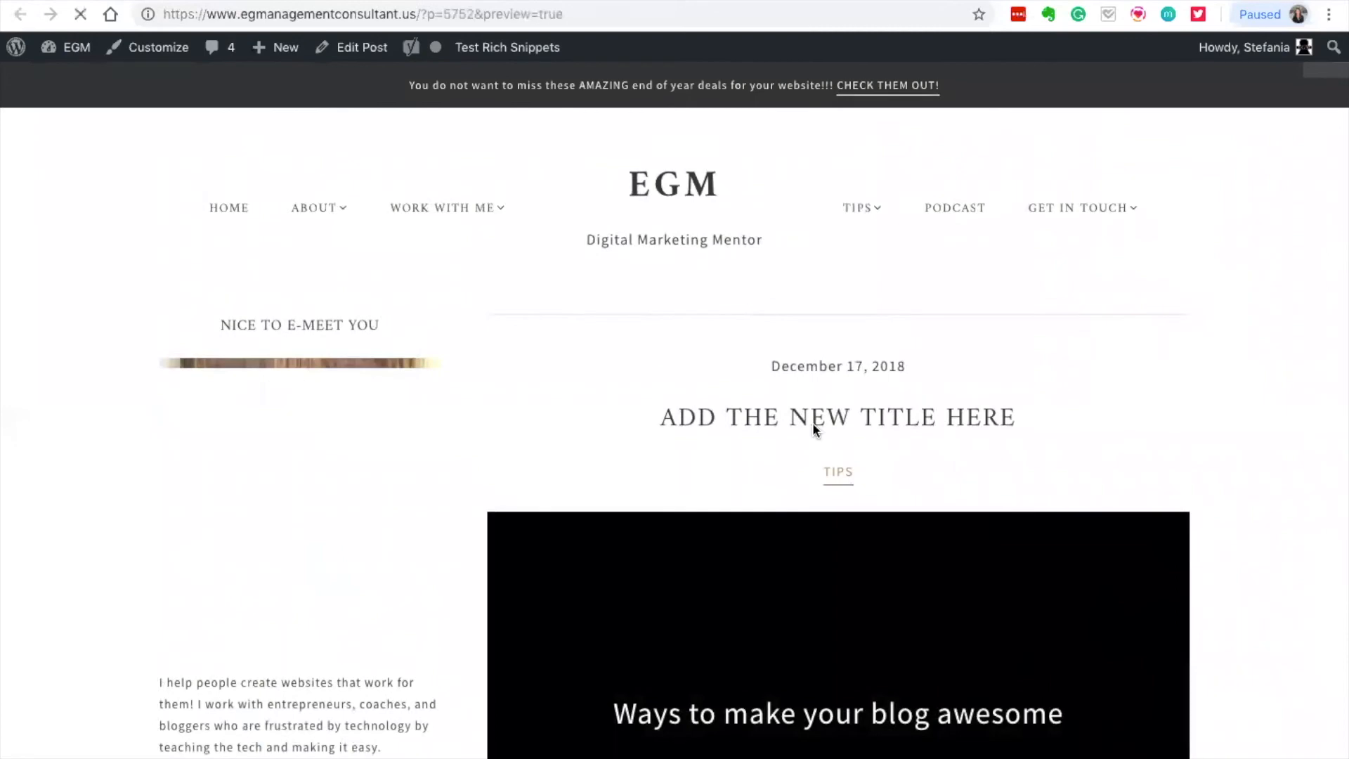
scroll(815, 429, down, 6)
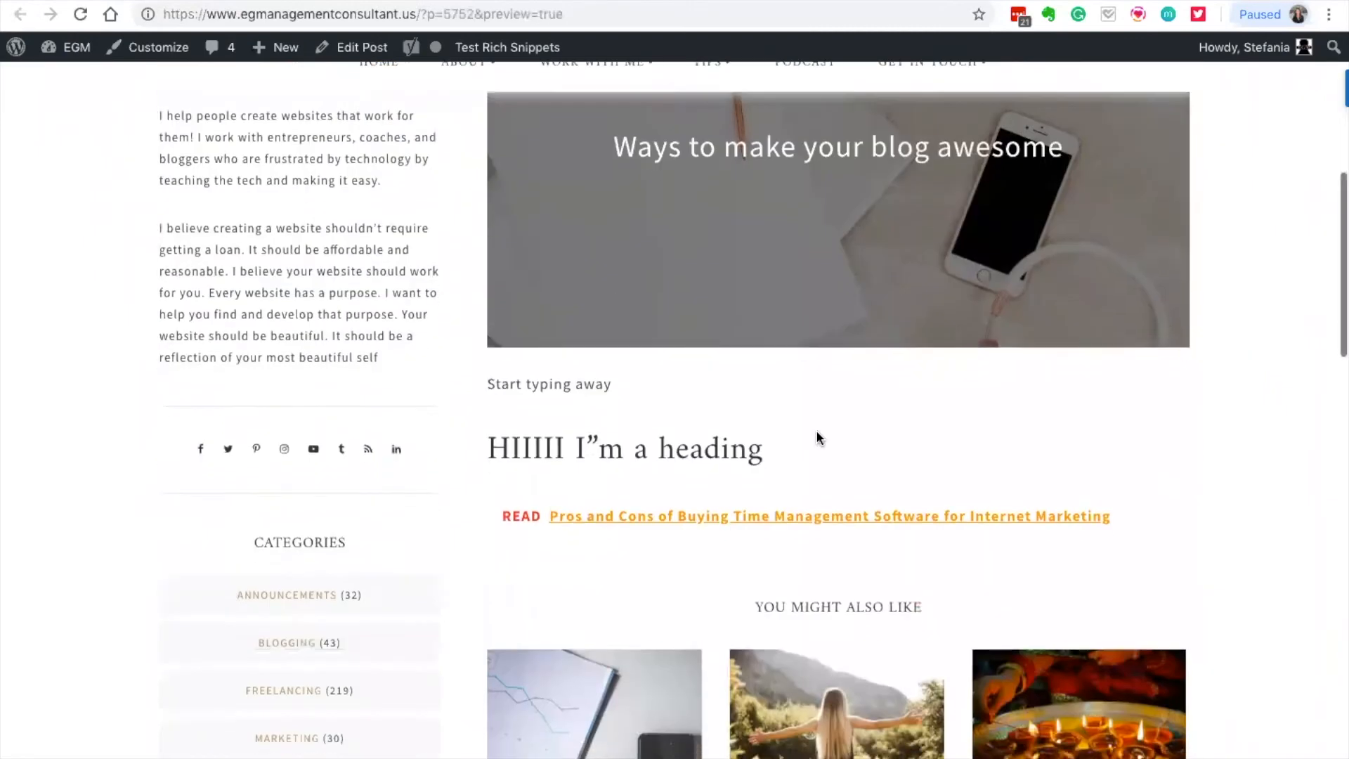
scroll(817, 436, down, 9)
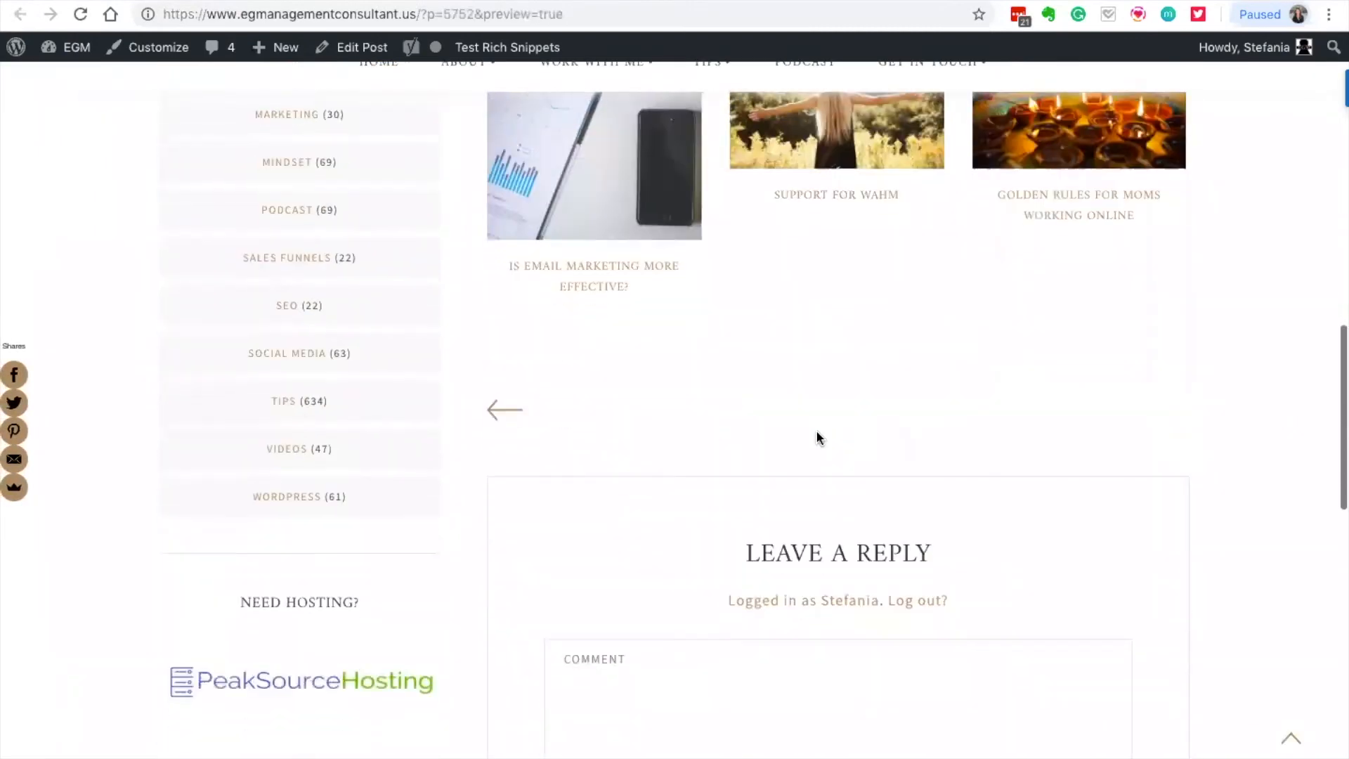
scroll(817, 436, down, 2)
scroll(817, 436, up, 13)
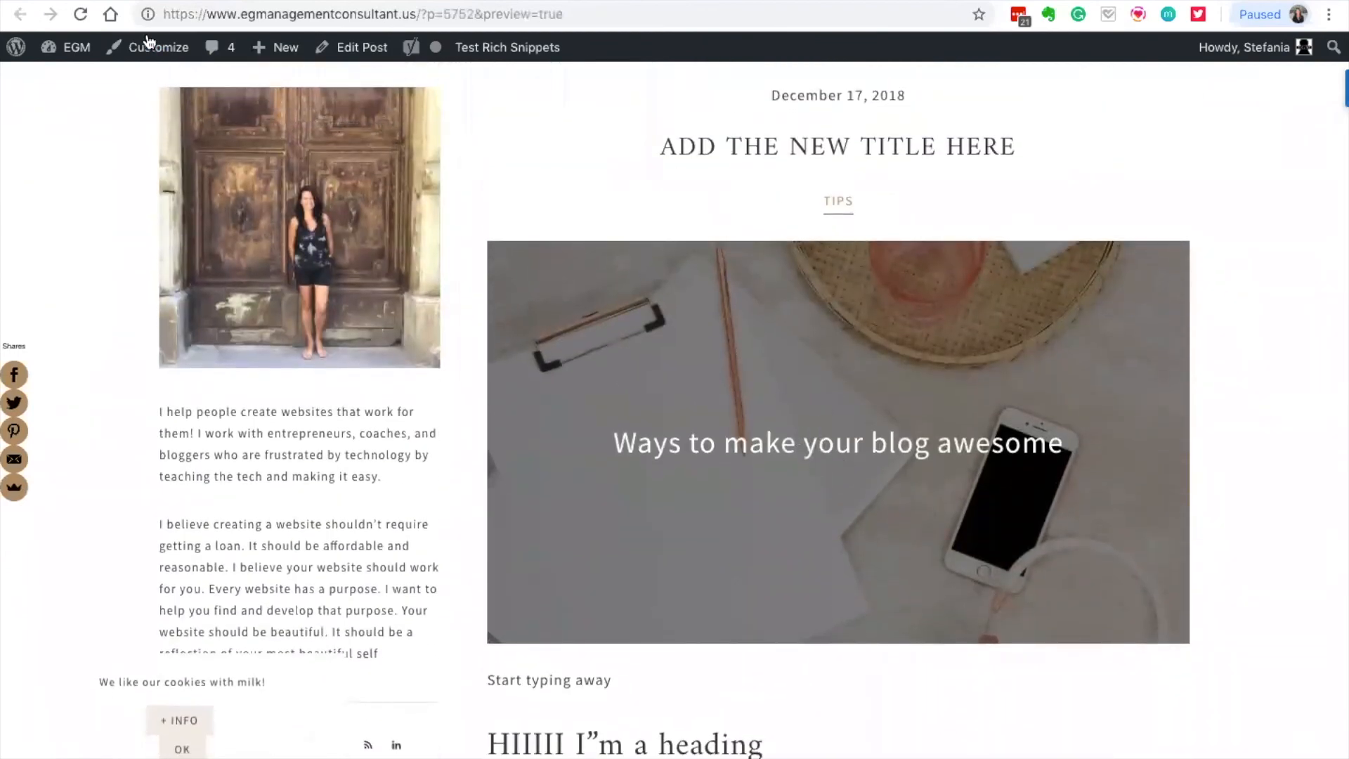
click(122, 2)
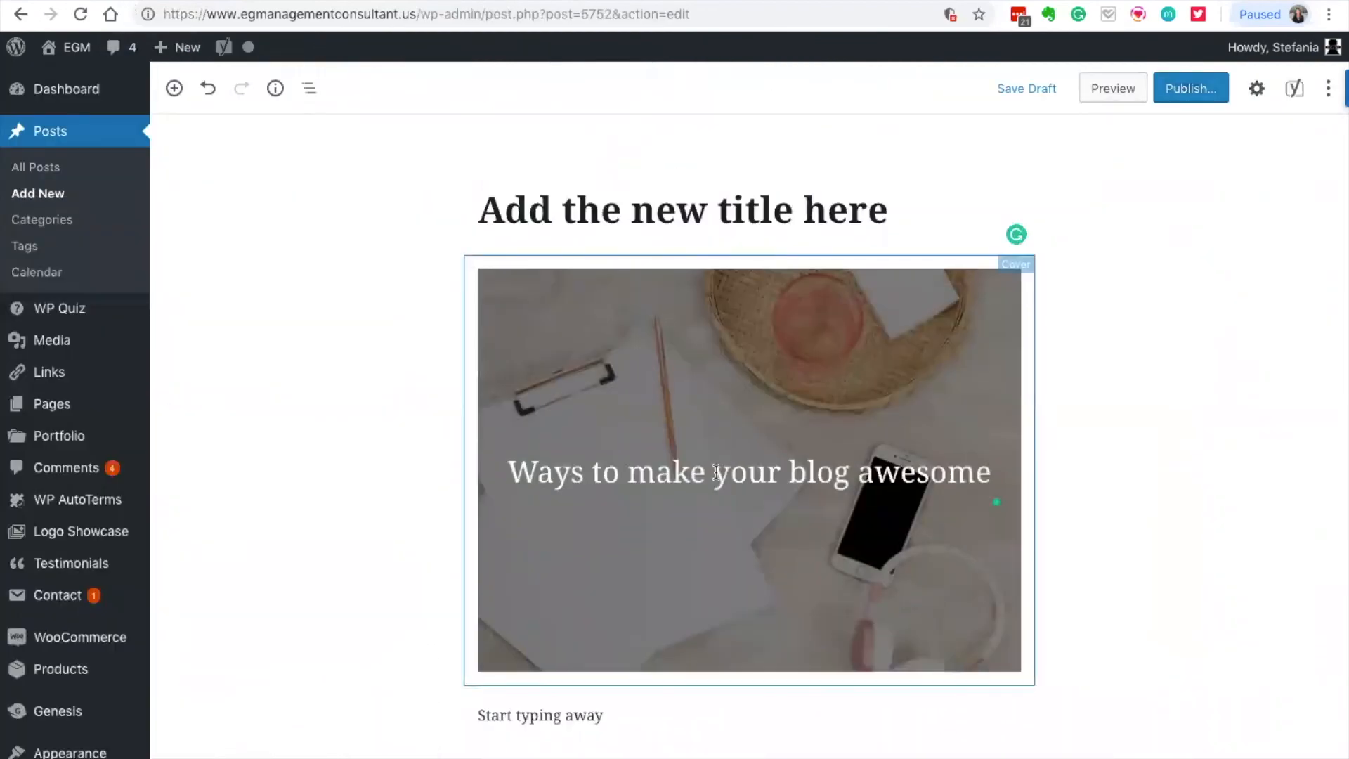